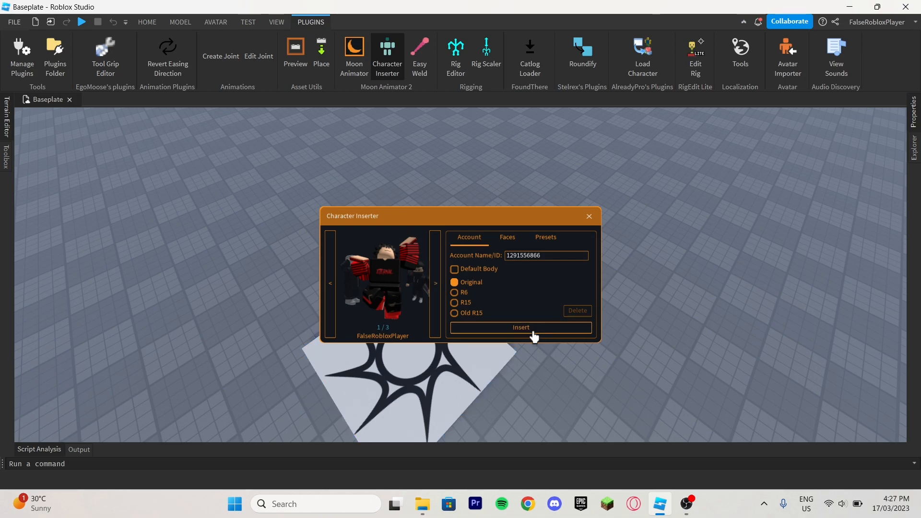
Close the Character Inserter and examine the inserted character from the front at different distances.
left_click(590, 219)
left_click_drag(488, 242, 501, 231)
scroll(501, 232, "up", 5)
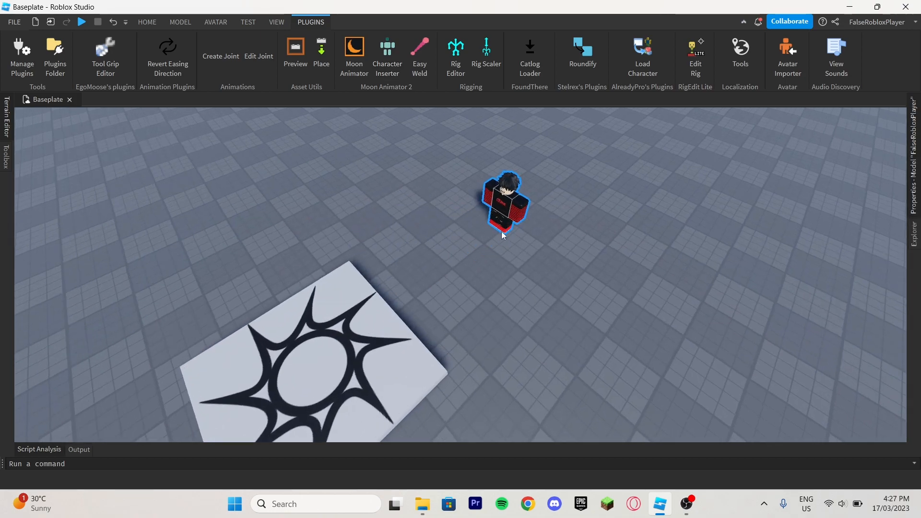
right_click_drag(502, 231, 508, 365)
scroll(508, 364, "up", 3)
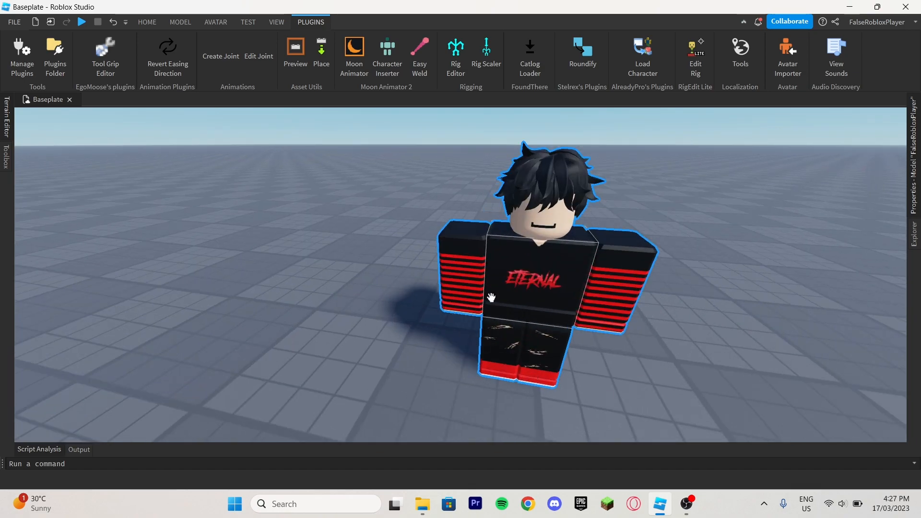
left_click_drag(533, 289, 489, 388)
left_click(628, 373)
right_click_drag(627, 373, 627, 372)
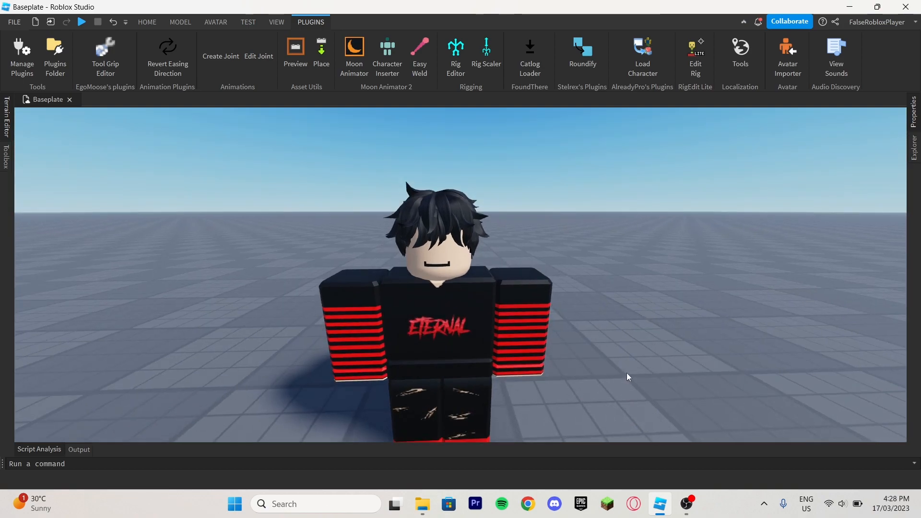
scroll(621, 251, "down", 5)
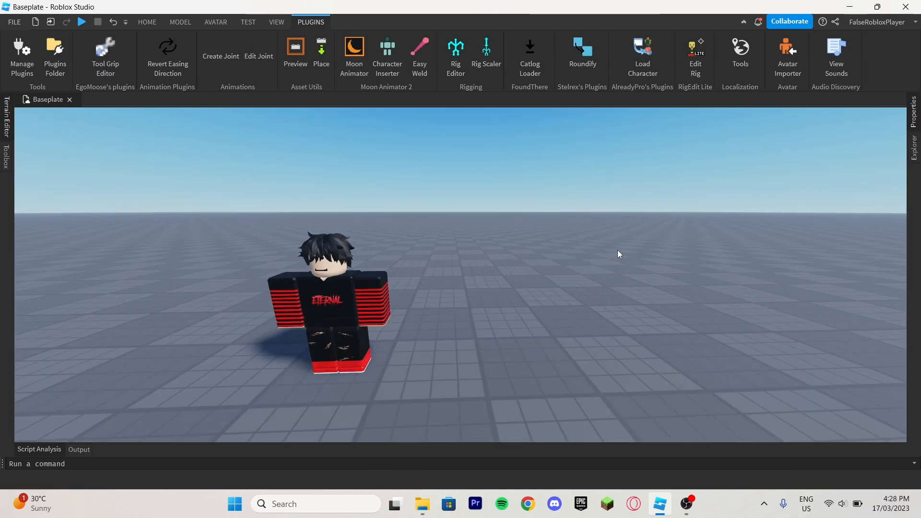
scroll(618, 253, "up", 3)
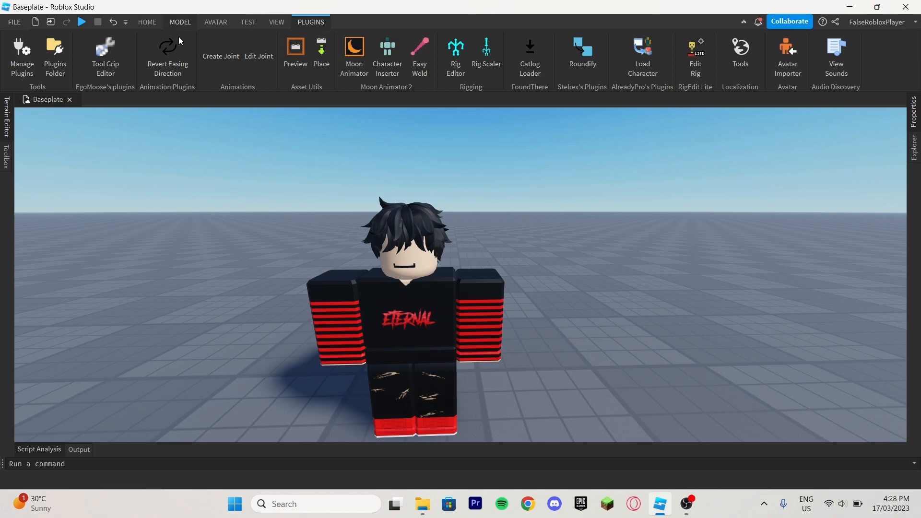
Expand the inserted character's model in the workspace hierarchy and delete the R15 character.
left_click_drag(410, 335, 445, 406)
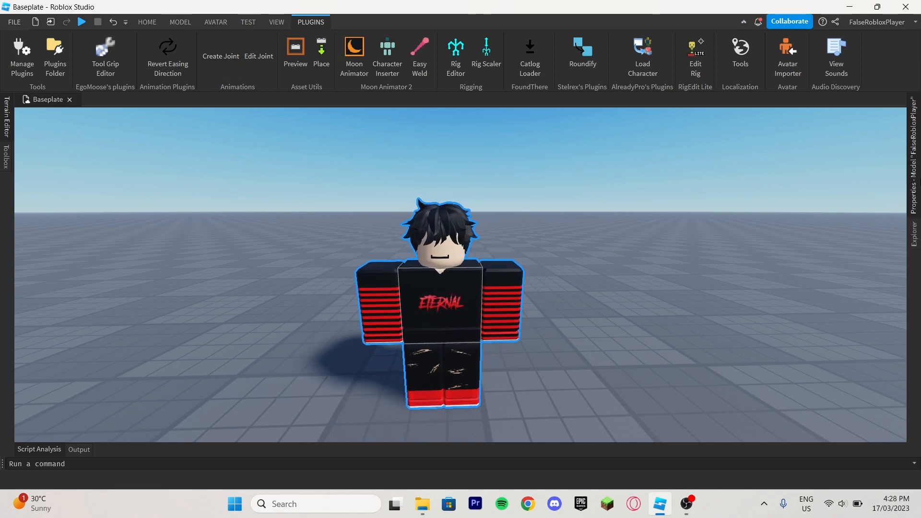
left_click(917, 234)
left_click(797, 171)
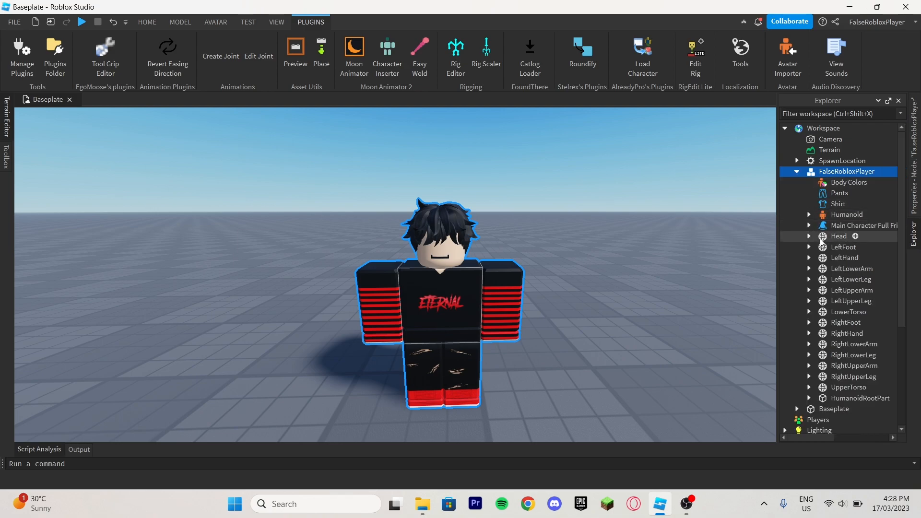
key("Delete")
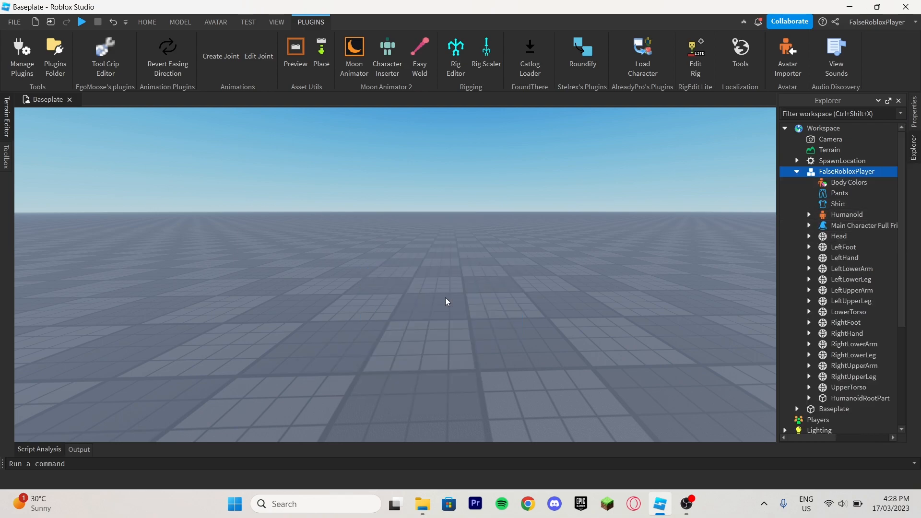
Insert the character again as an R6 rig with the Character Inserter.
left_click(387, 67)
left_click(468, 313)
left_click_drag(469, 312, 478, 298)
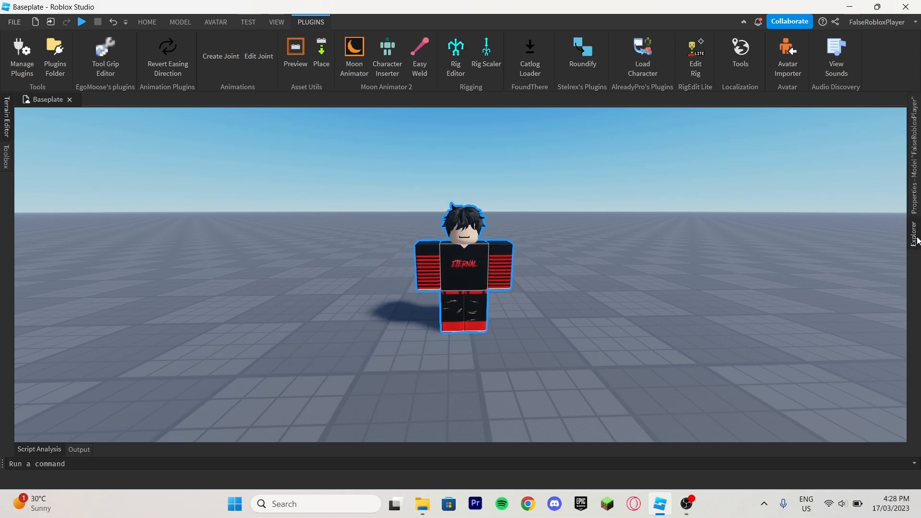
Expand the new character model and its Head in the hierarchy and select the face decal.
mouse_move(917, 237)
left_click(799, 173)
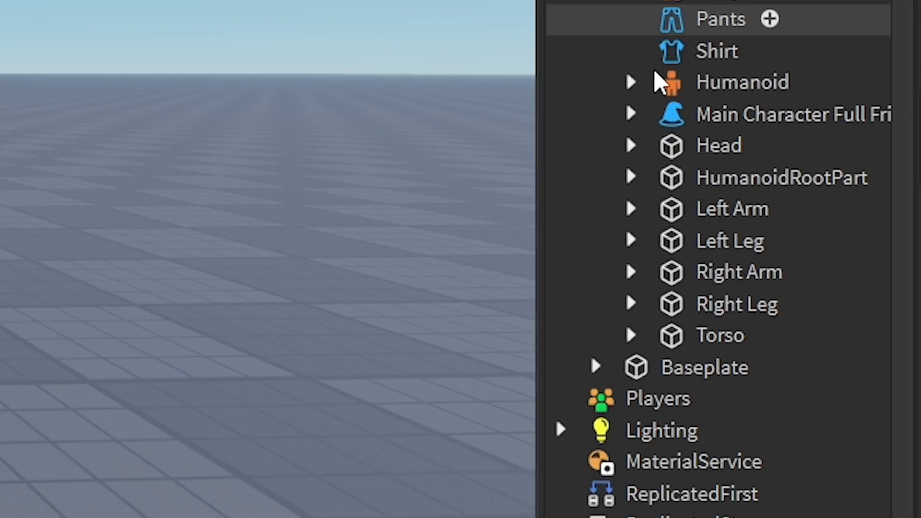
left_click(629, 146)
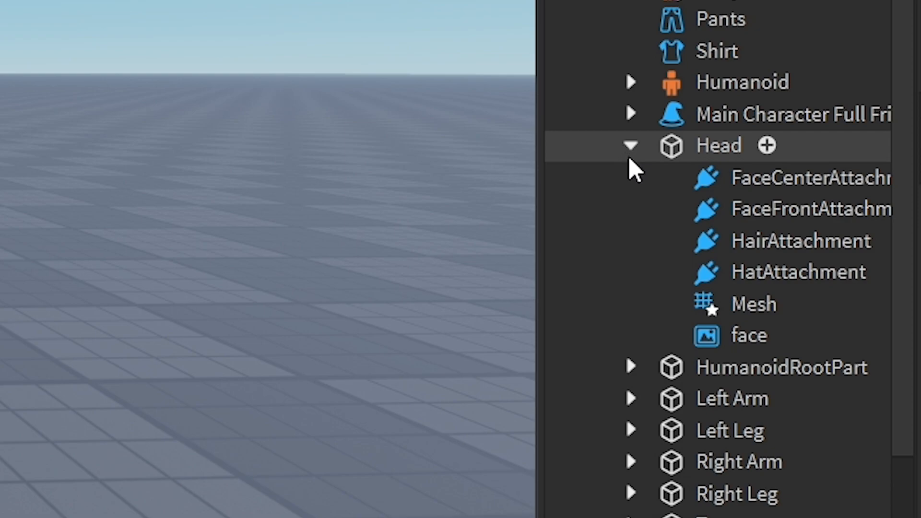
left_click(722, 342)
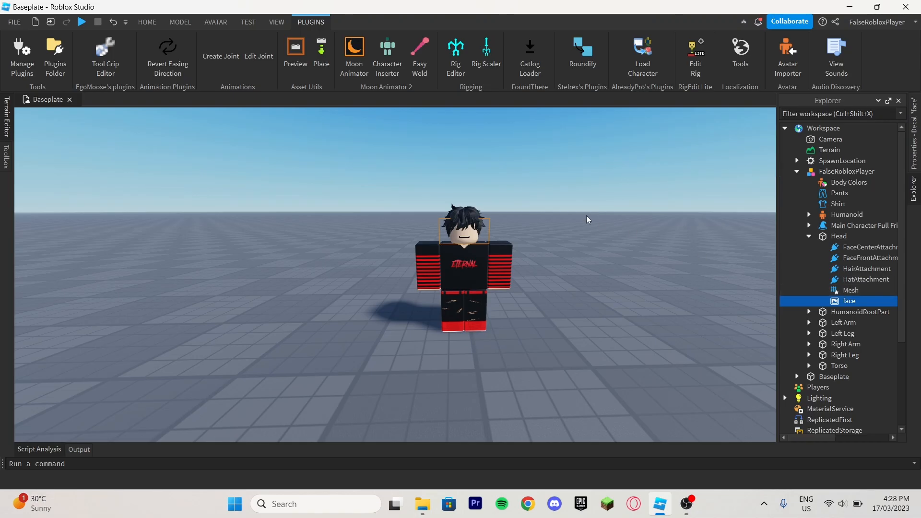
Add a block part to the scene and move it in front of the character's head.
left_click(181, 22)
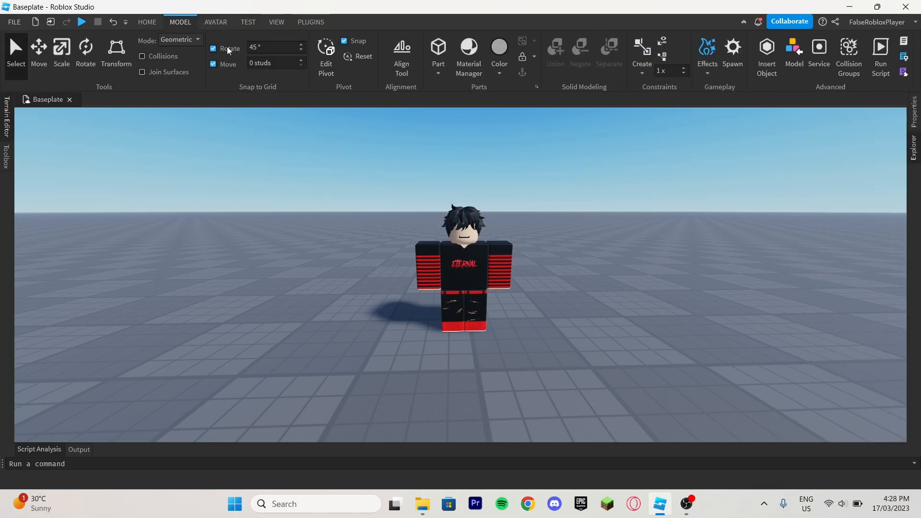
left_click(434, 48)
left_click_drag(462, 191, 466, 233)
right_click_drag(474, 234, 389, 197)
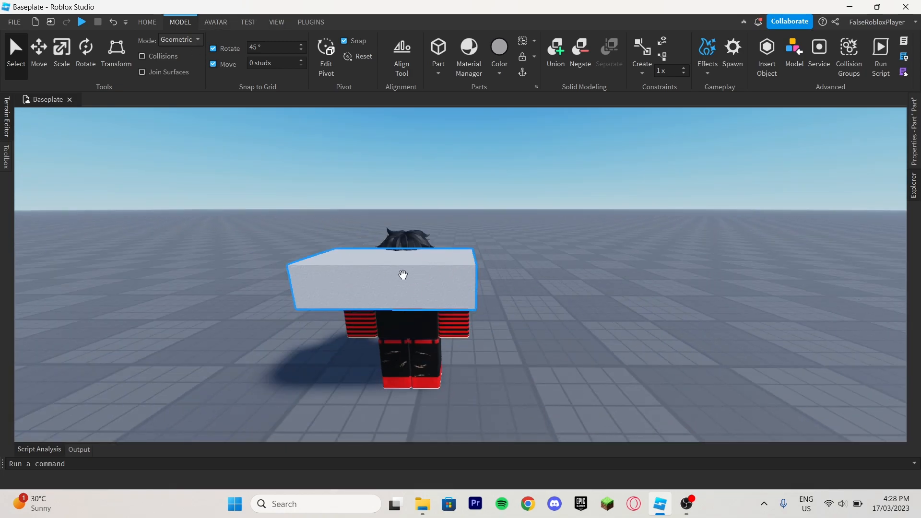
Scale the new part down from both sides until it is about as wide as the head.
left_click(914, 184)
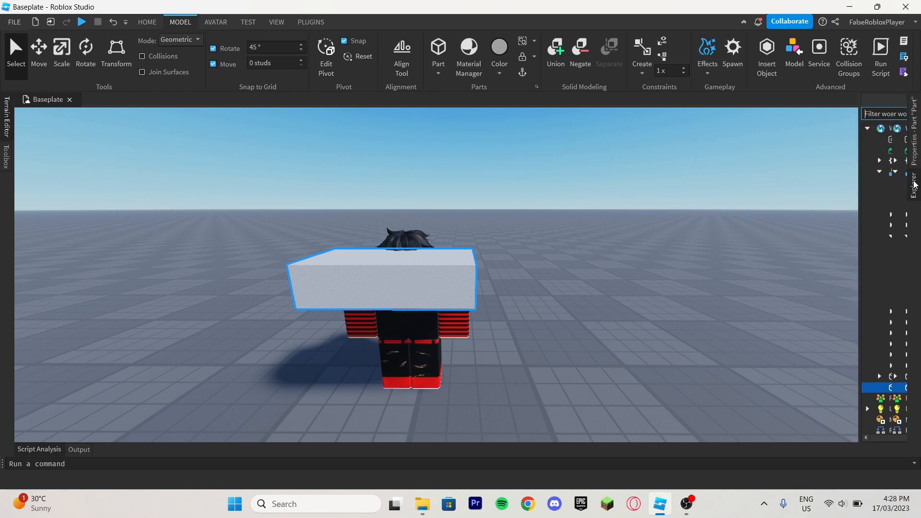
left_click(917, 125)
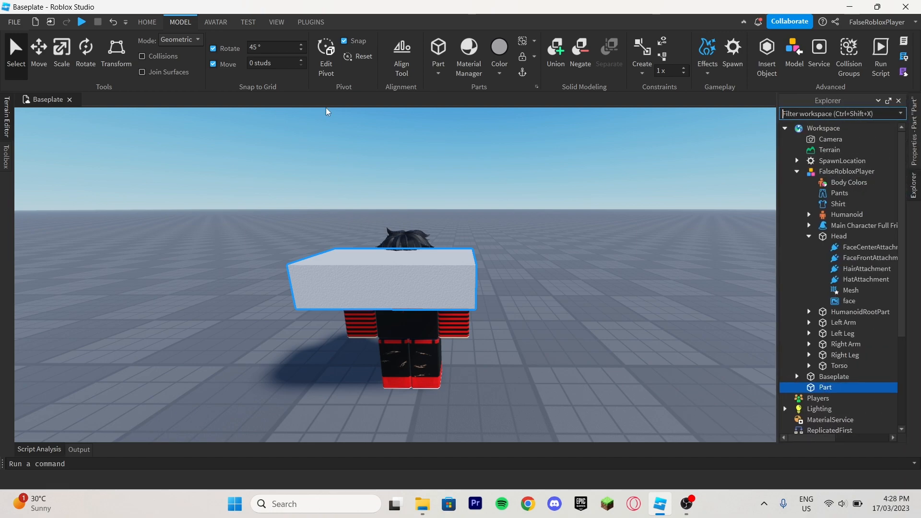
left_click(216, 22)
left_click(181, 22)
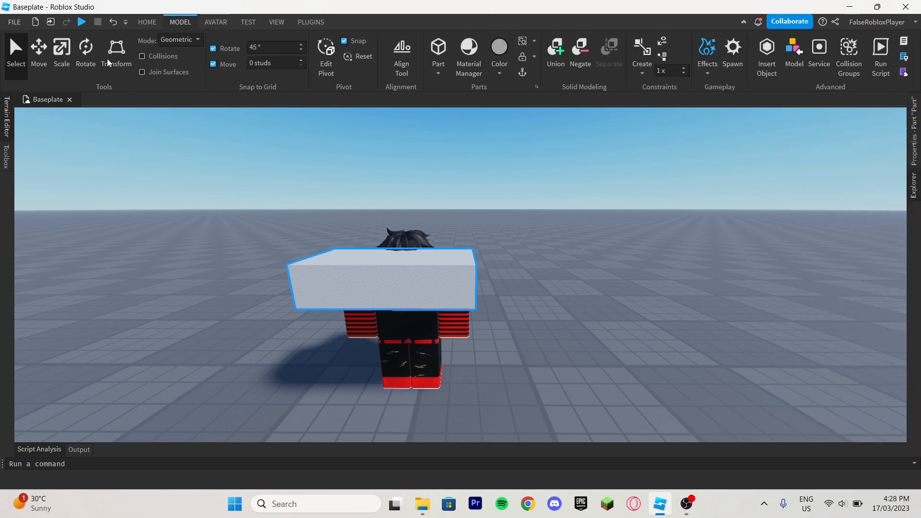
left_click(61, 52)
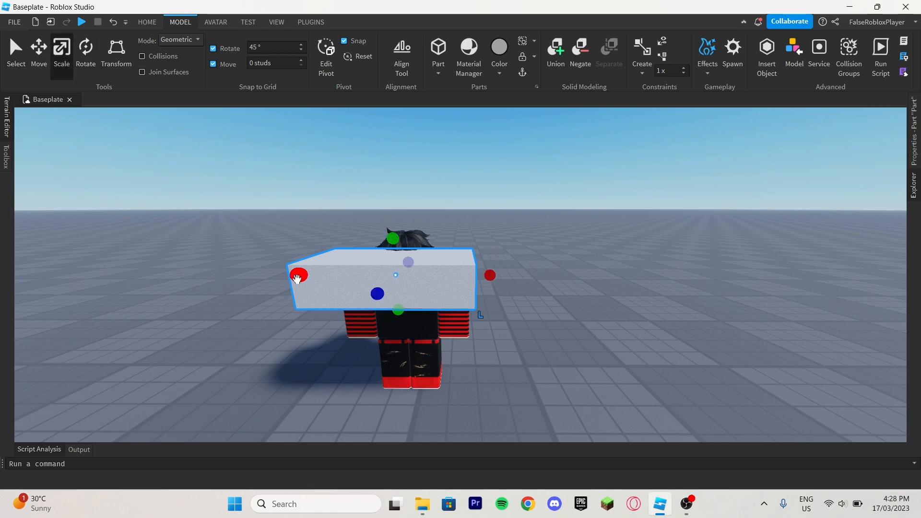
left_click_drag(301, 276, 373, 275)
left_click_drag(490, 275, 432, 274)
key("d")
right_click_drag(432, 274, 432, 274)
Scale the part's depth down to about 0.16 studs, making a thin plate over the front of the face.
left_click_drag(458, 244, 539, 242)
right_click_drag(539, 243, 539, 242)
key("a")
left_click_drag(396, 264, 380, 266)
left_click(540, 240)
right_click_drag(541, 240, 566, 238)
key("a")
key("d")
Rename the new part as "FacePart SQuid".
left_click(914, 149)
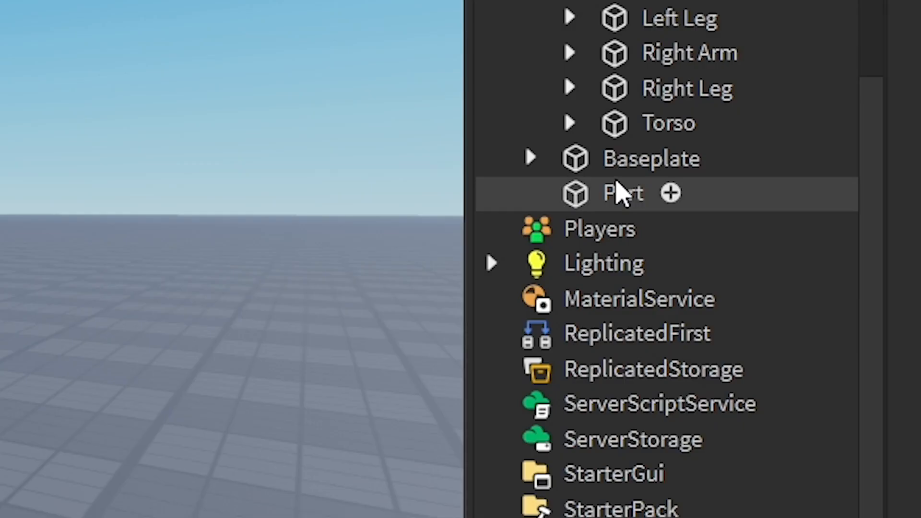
left_click(824, 253)
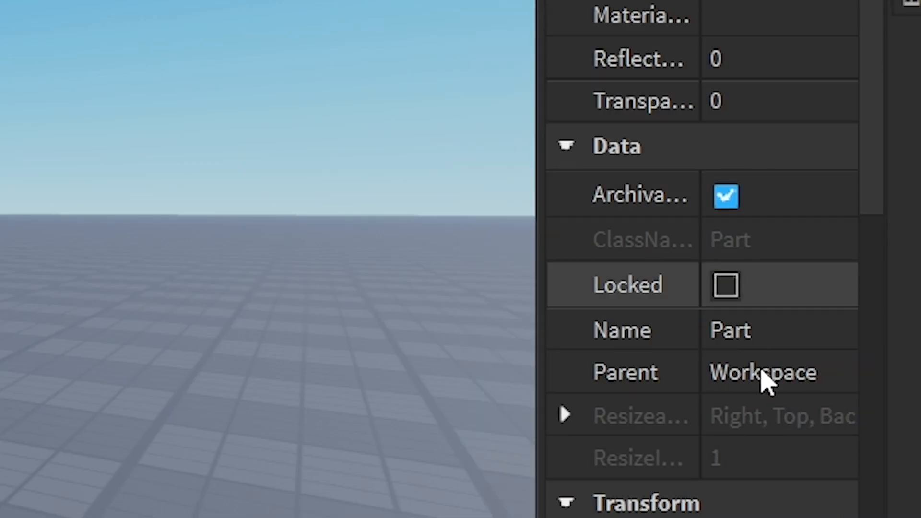
left_click(786, 330)
key("BackSpace")
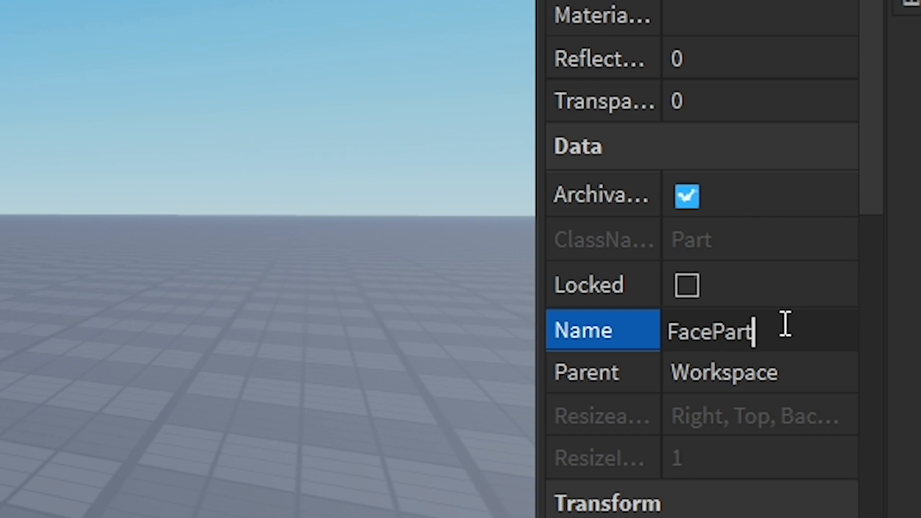
key("Return")
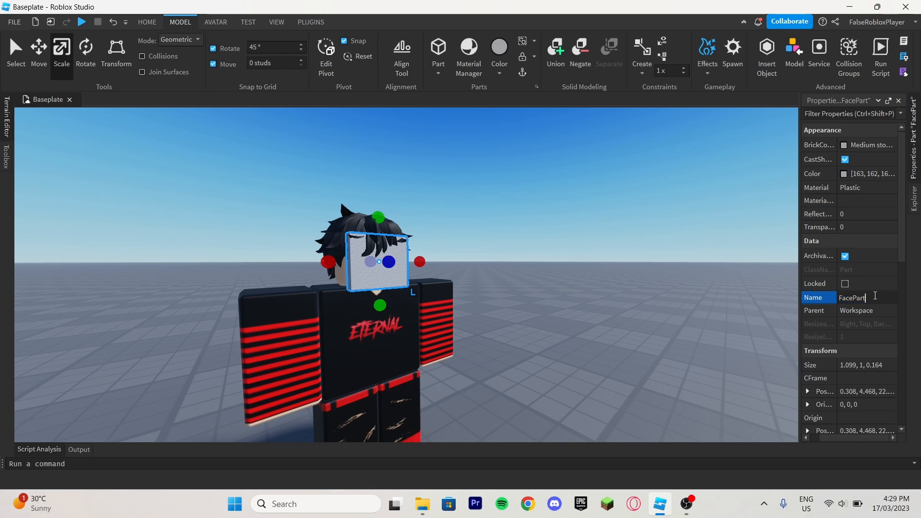
type("uid")
key("Return")
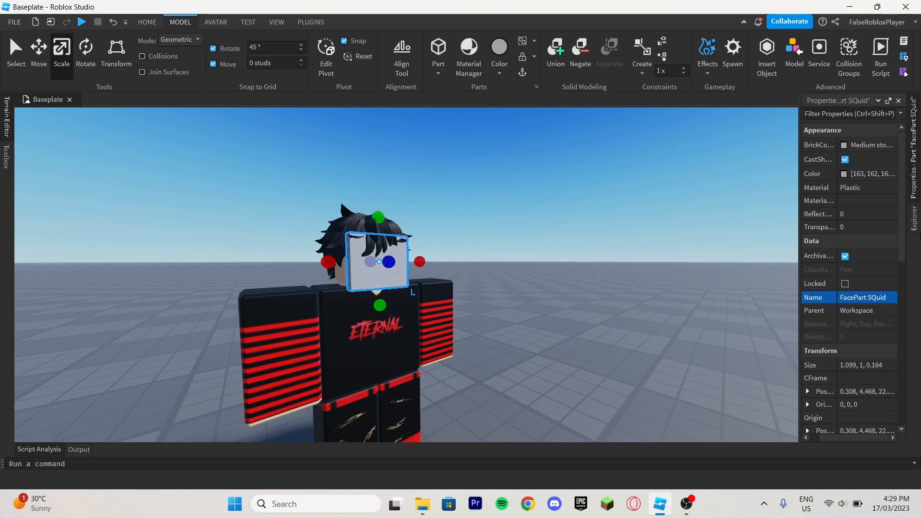
Move FacePart SQuid into the character's Head and put the face decal inside FacePart SQuid.
left_click(919, 221)
scroll(833, 259, "up", 2)
left_click_drag(833, 319, 843, 169)
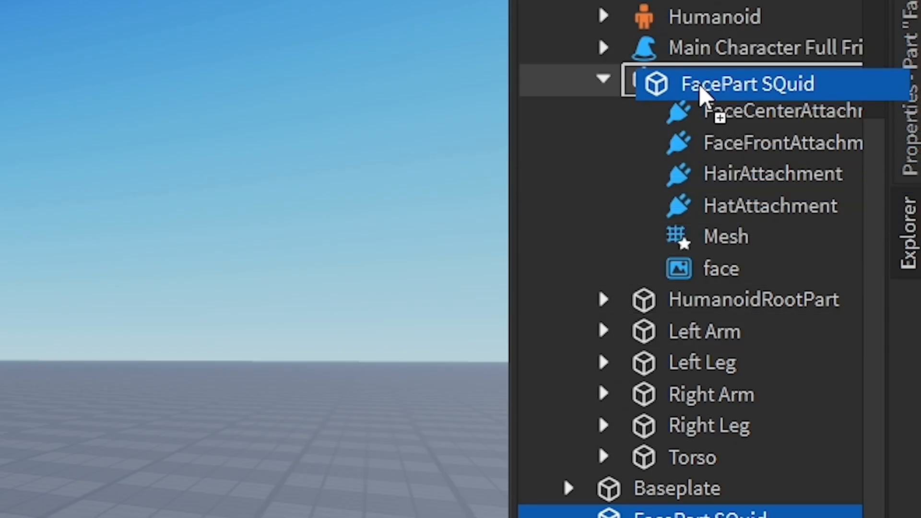
left_click_drag(700, 91, 701, 90)
left_click_drag(718, 268, 720, 307)
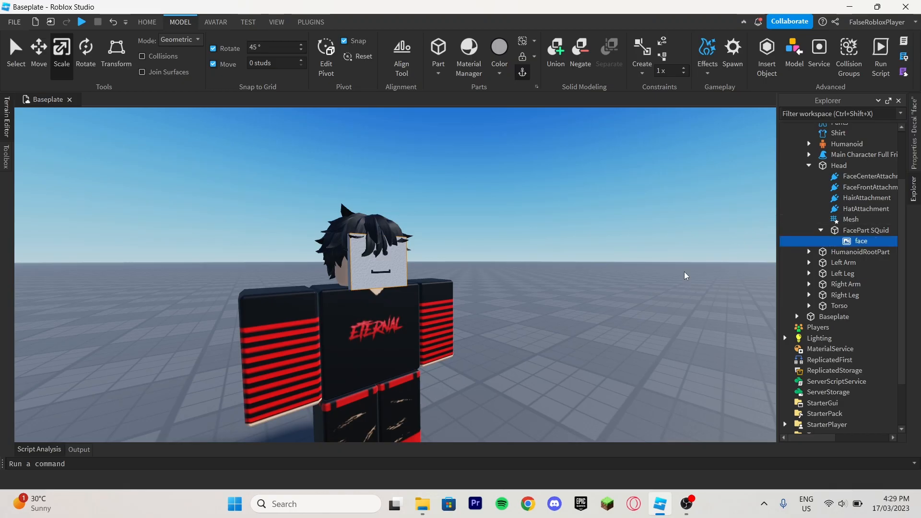
Set the transparency of FacePart SQuid to 1, leaving only its face decal showing.
key("d")
right_click_drag(608, 267, 608, 267)
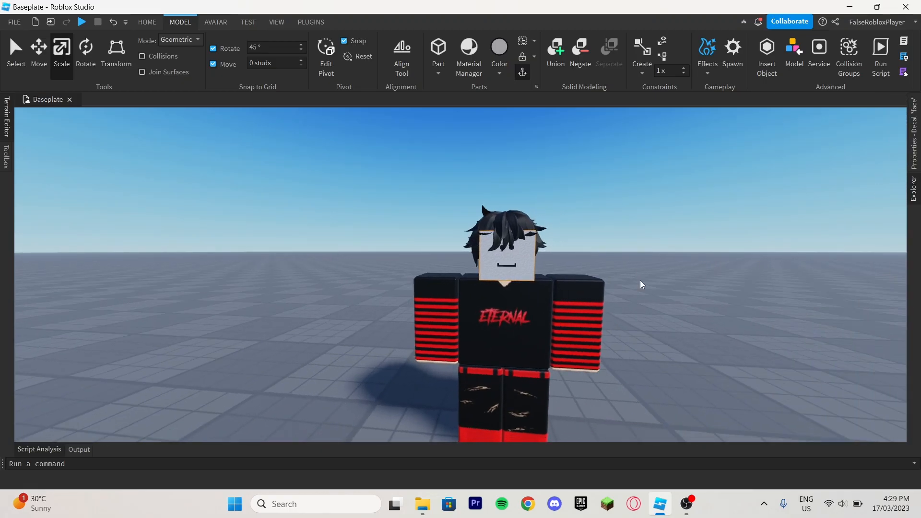
mouse_move(914, 192)
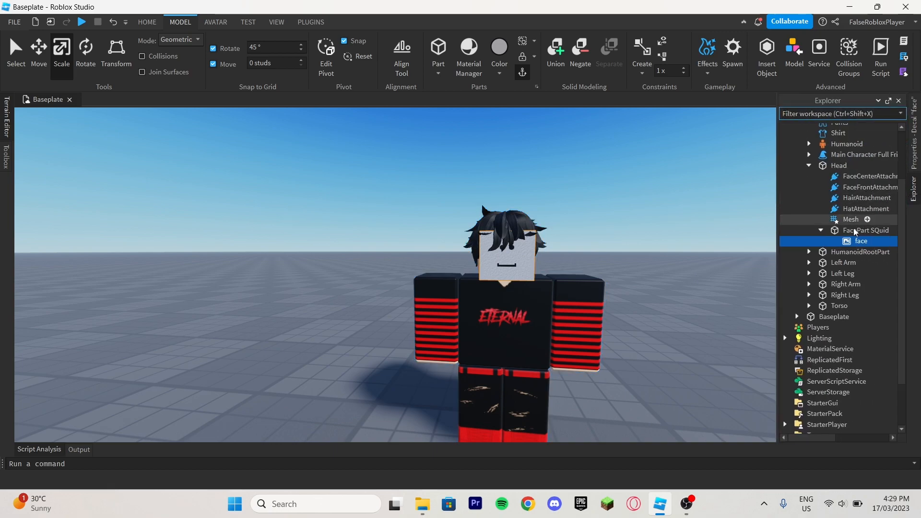
left_click(856, 231)
mouse_move(914, 154)
left_click(859, 227)
type("1")
key("Return")
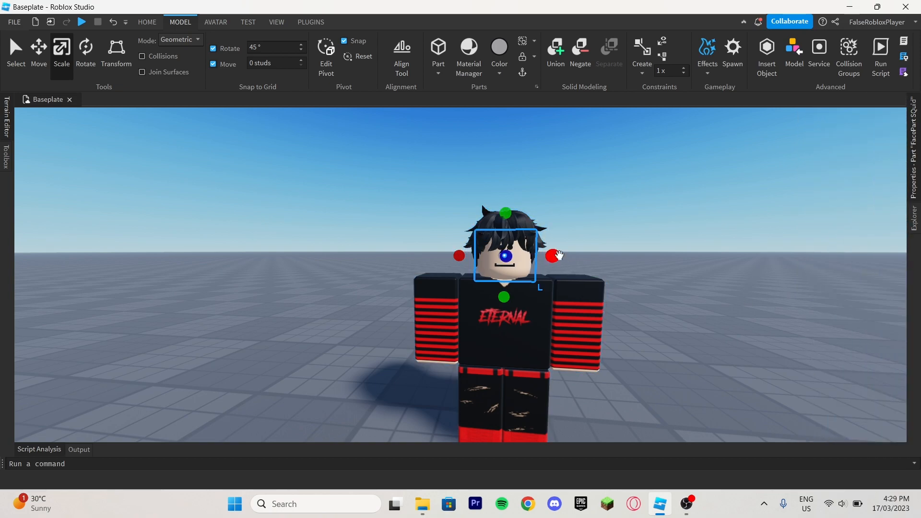
Examine the face decal on the character's head from several angles.
left_click(588, 254)
key("a")
right_click_drag(588, 255, 589, 252)
key("d")
key("s")
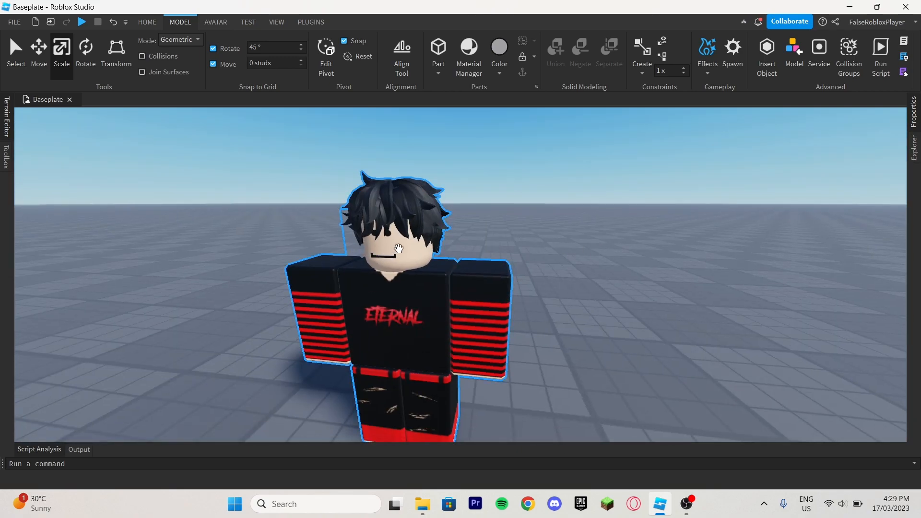
key("a")
right_click_drag(510, 215, 508, 216)
key("d")
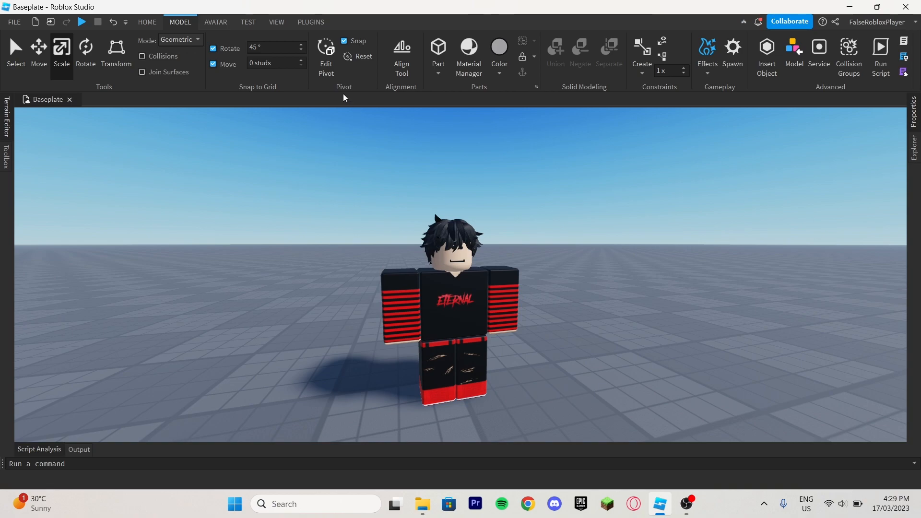
Join FacePart SQuid as base part to Head as target part in place with Easy Weld, keeping the weld animatable.
left_click(311, 22)
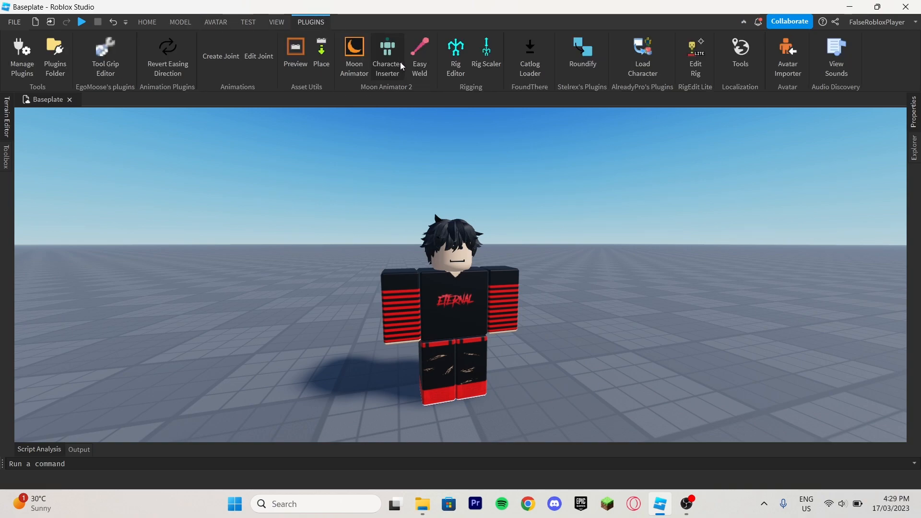
left_click(420, 51)
left_click_drag(437, 228, 255, 190)
left_click(220, 208)
left_click(914, 149)
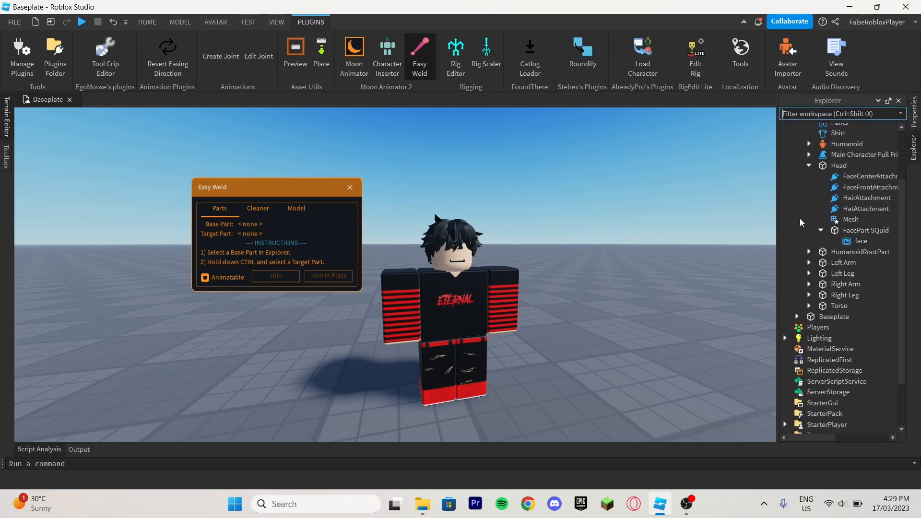
left_click(846, 230)
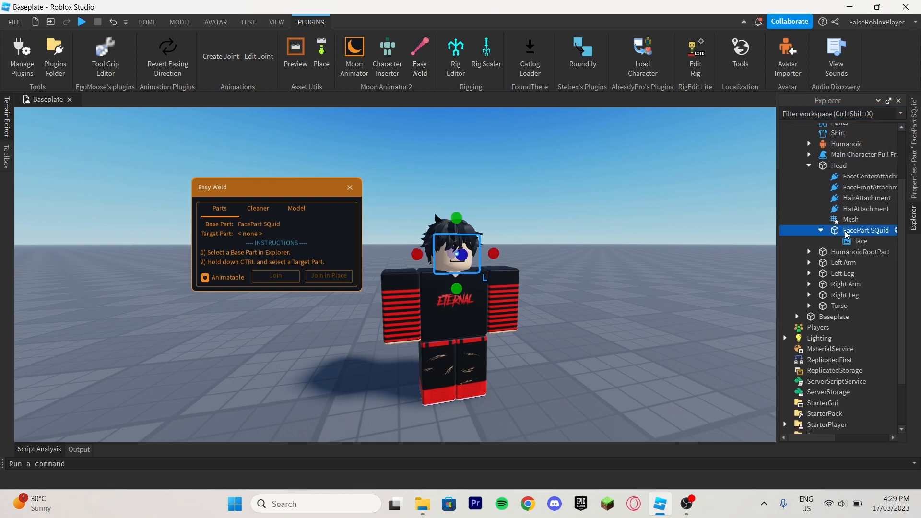
left_click(838, 167, "ctrl")
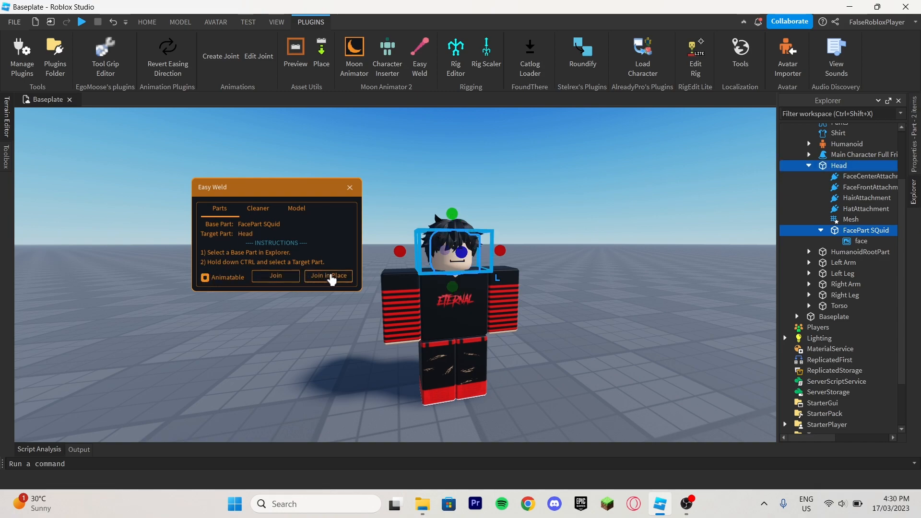
left_click(329, 277)
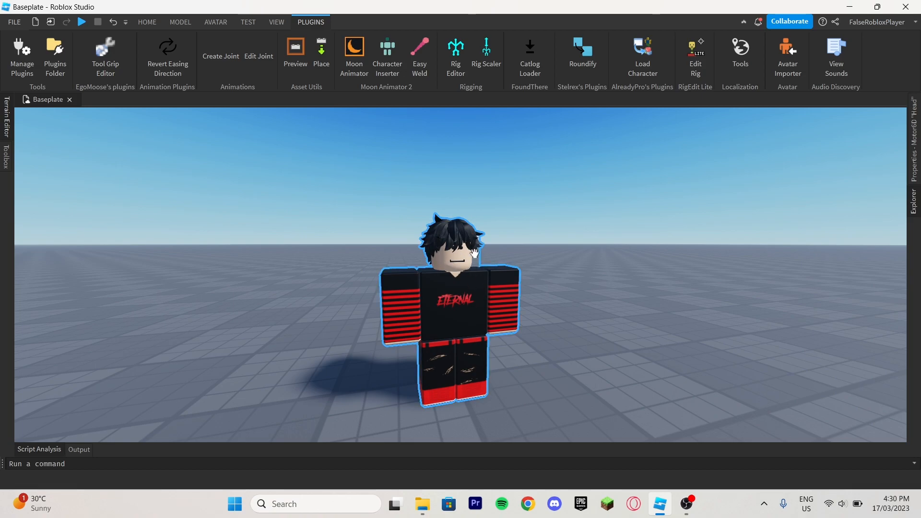
right_click_drag(485, 197, 485, 197)
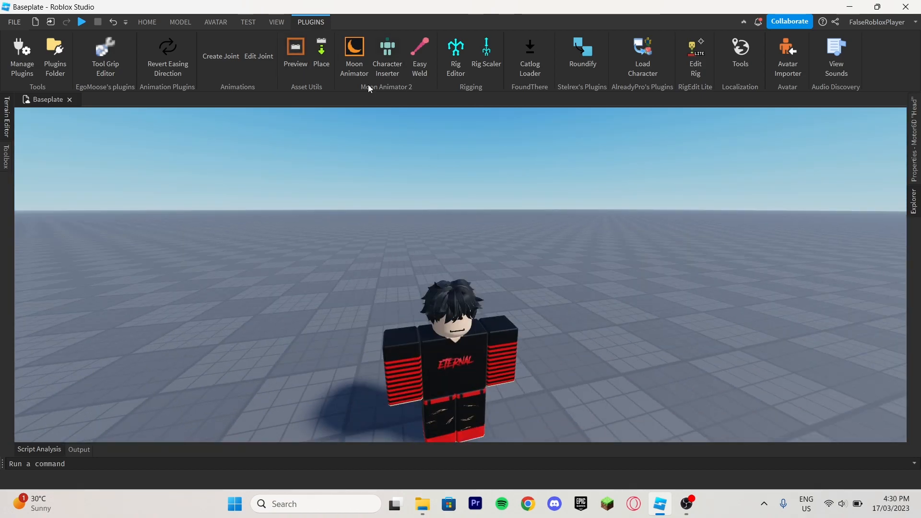
Insert AltiWyre's Face Pack [V1.3] from My Models into the workspace, accepting that it includes a script.
left_click(355, 62)
left_click(607, 192)
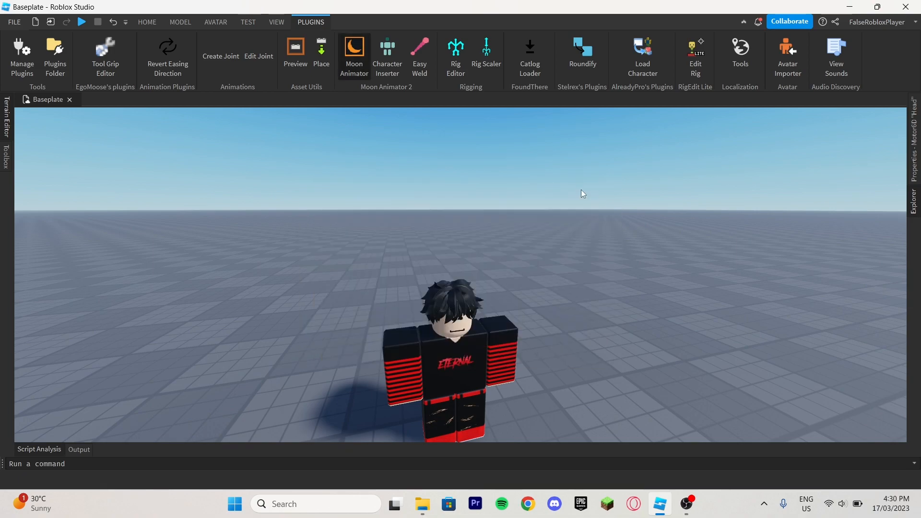
left_click(5, 162)
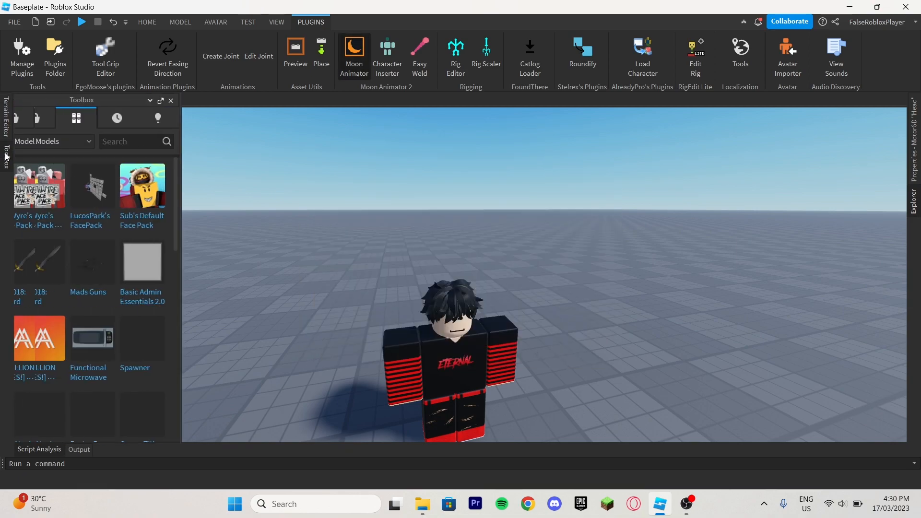
left_click(29, 207)
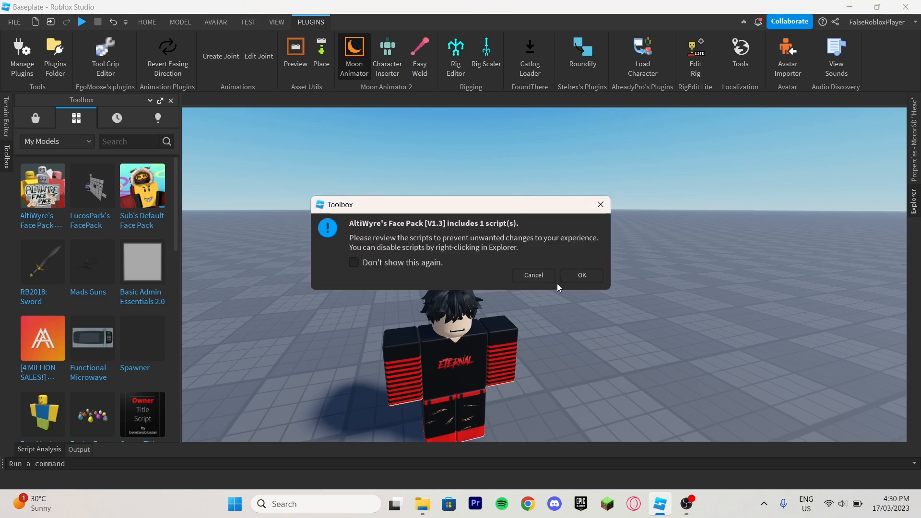
left_click(578, 277)
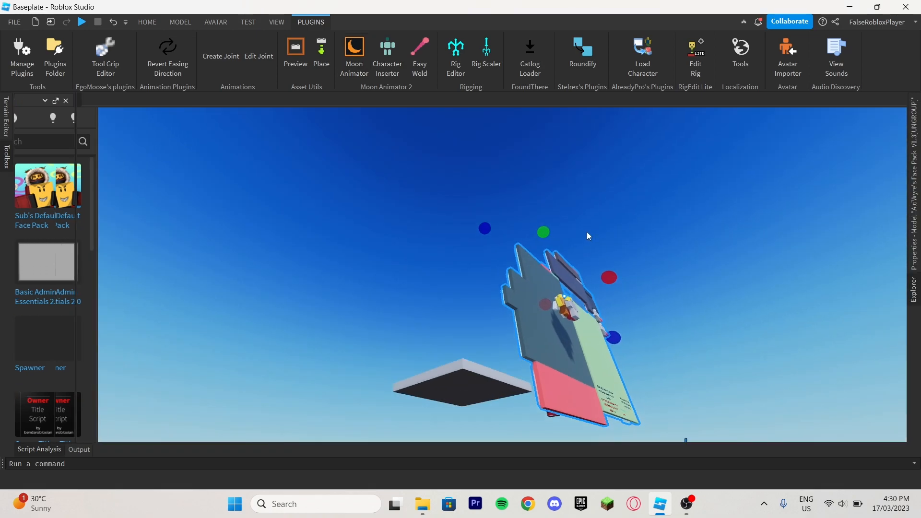
Examine the face pack's boards of full faces and separate eyes up close, then return to the character.
right_click_drag(587, 233, 587, 230)
left_click(587, 231)
key("s")
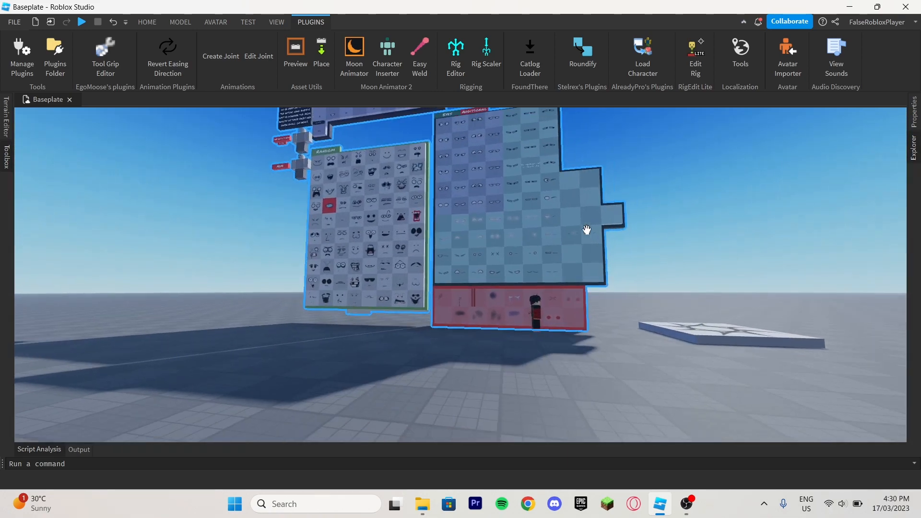
left_click_drag(506, 259, 362, 339)
right_click_drag(361, 339, 372, 338)
key("w")
key("a")
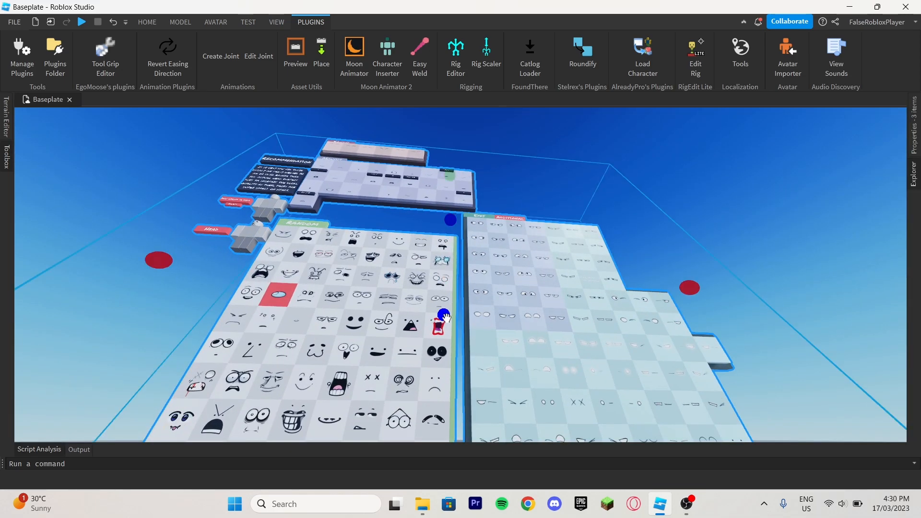
left_click(177, 208)
key("w")
right_click_drag(374, 286, 365, 284)
key("s")
key("w")
key("w")
key("d")
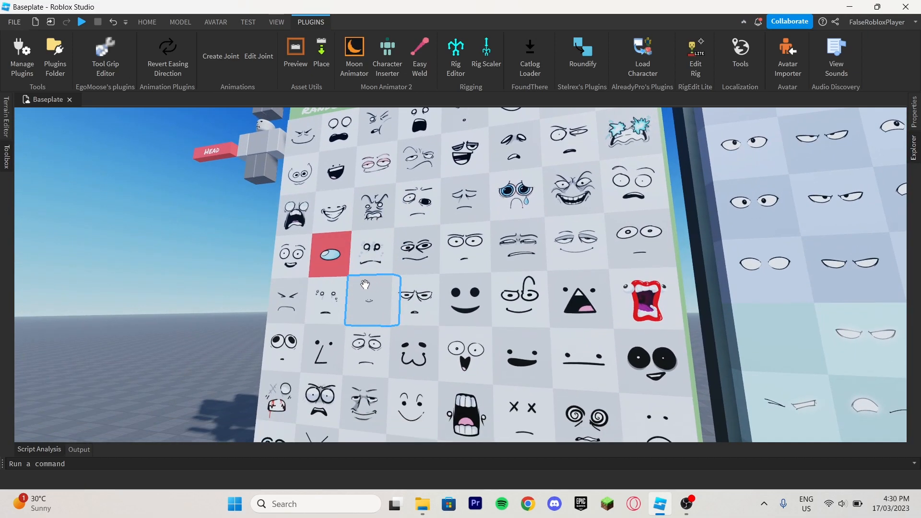
left_click(292, 269)
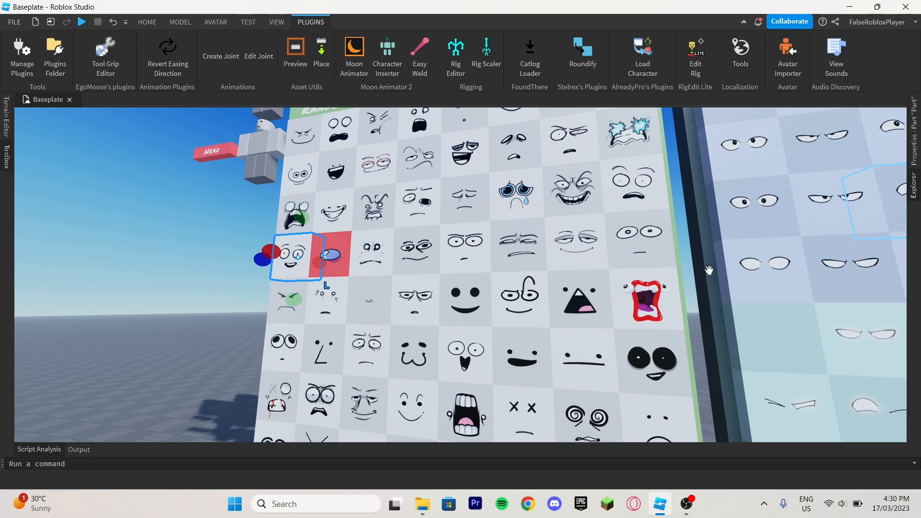
right_click_drag(368, 286, 367, 285)
key("w")
Create a new Moon 2 file in Moon Animator and add the whole R6 character to it as an item.
left_click(353, 47)
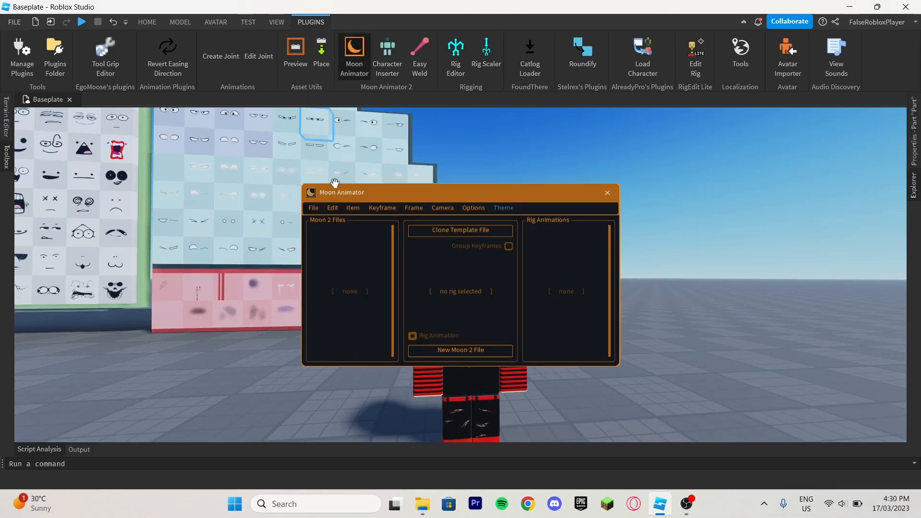
left_click(473, 352)
left_click_drag(419, 191, 180, 183)
left_click(73, 214)
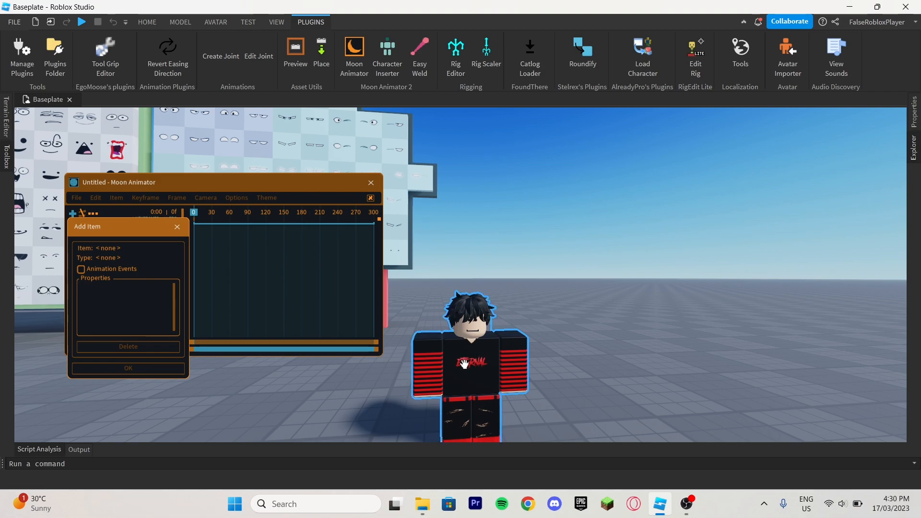
left_click(128, 369)
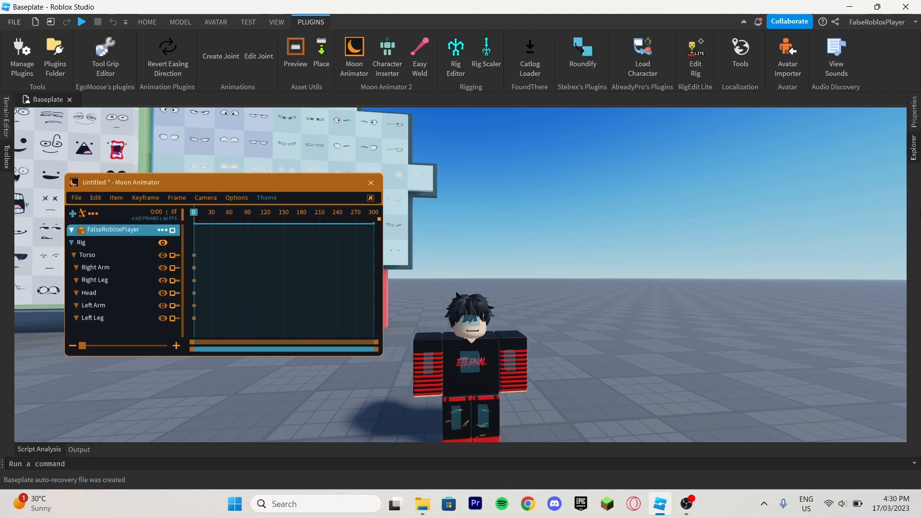
Add the face decal inside FacePart SQuid to the animation as an item with its Texture property.
left_click(915, 153)
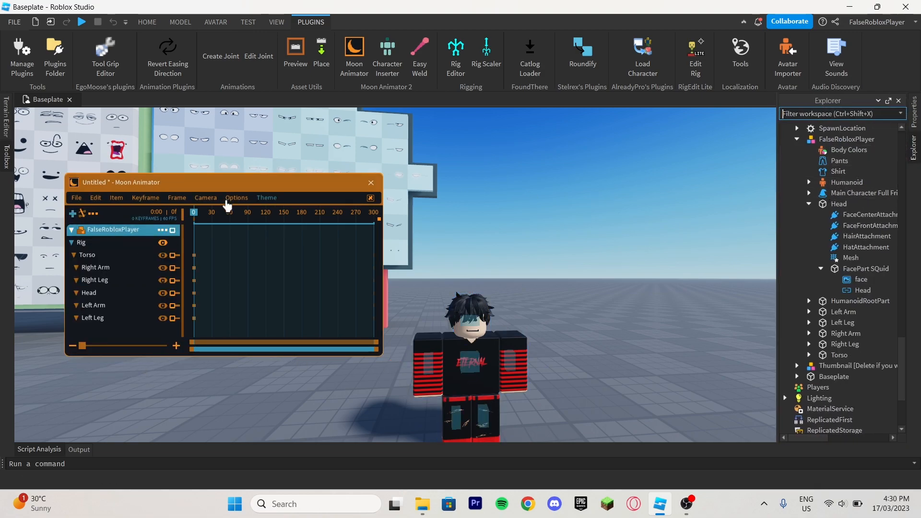
left_click(73, 214)
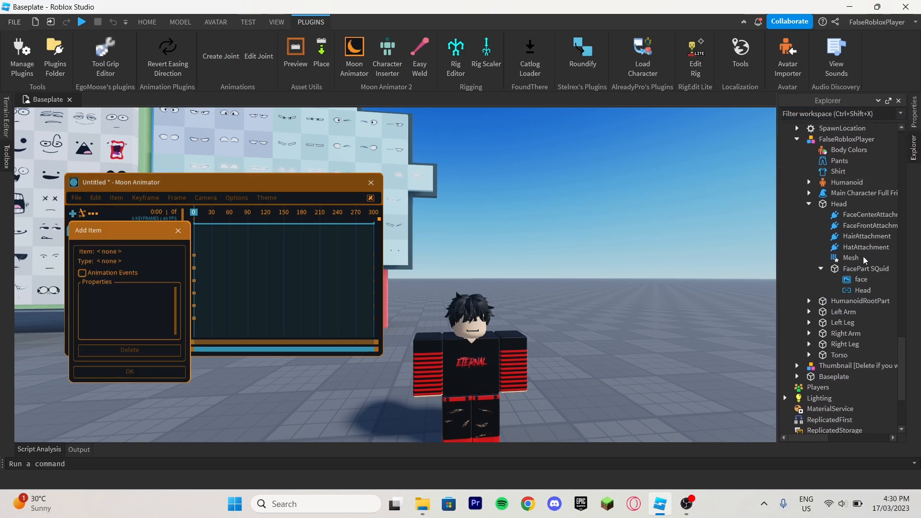
left_click(848, 280)
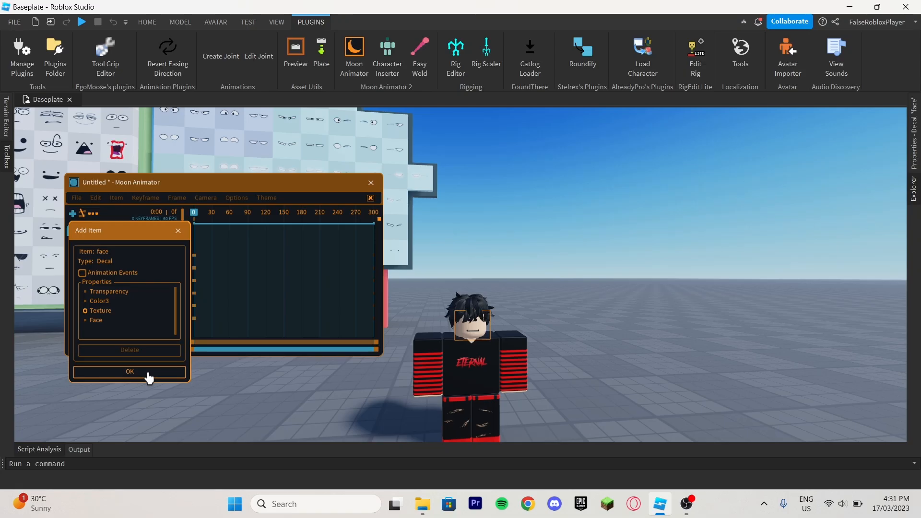
left_click(185, 494)
Turn the character's Head slightly to key it at frame 0, and add a frame 0 keyframe to the face's Texture track.
left_click_drag(206, 185, 721, 175)
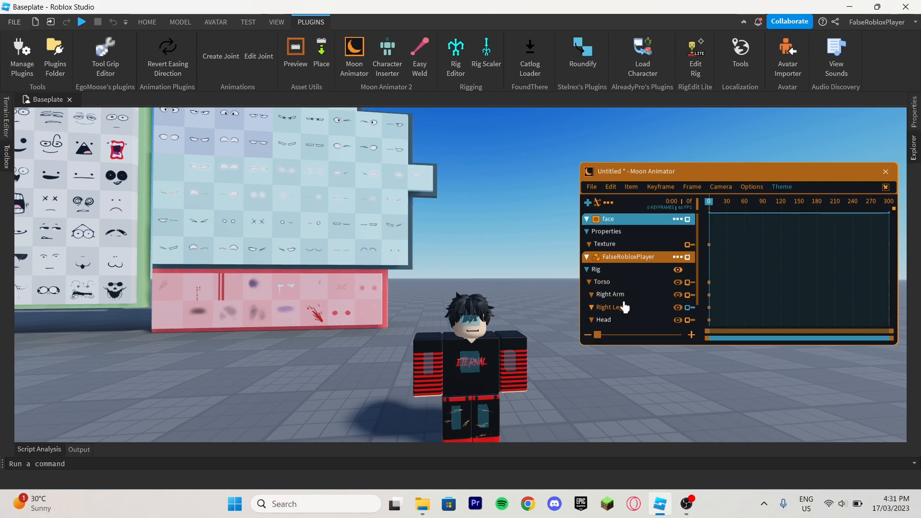
left_click(616, 320)
scroll(620, 298, "down", 2)
key("d")
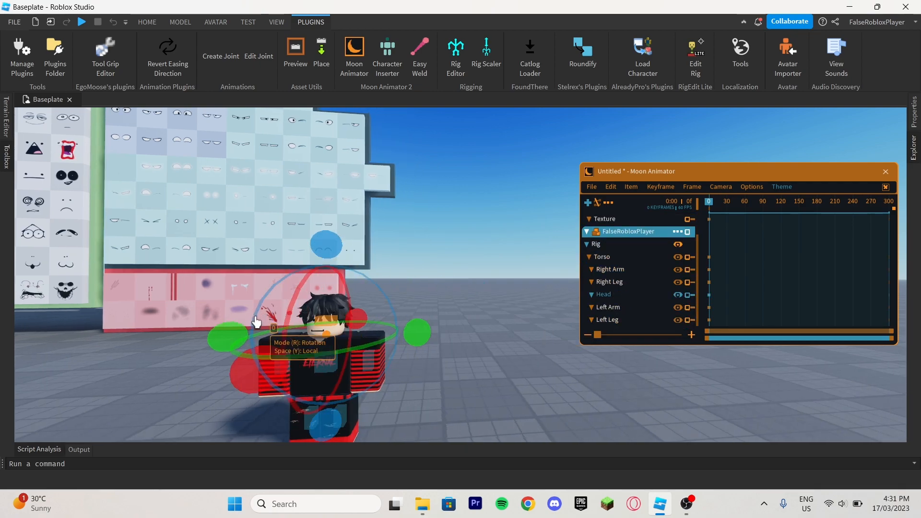
mouse_move(417, 332)
left_mouse_down()
mouse_move(422, 344)
mouse_move(427, 327)
mouse_move(428, 338)
left_mouse_up()
left_click(532, 259)
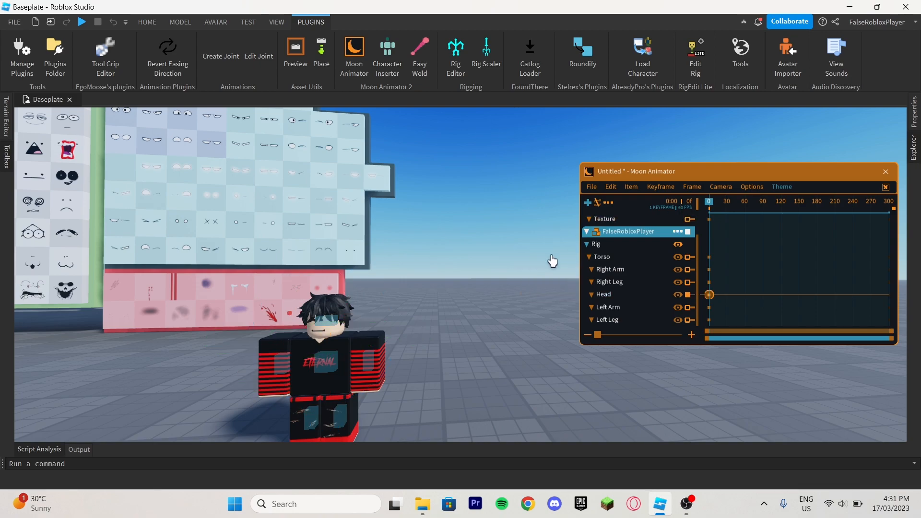
scroll(623, 267, "up", 1)
left_click(617, 245)
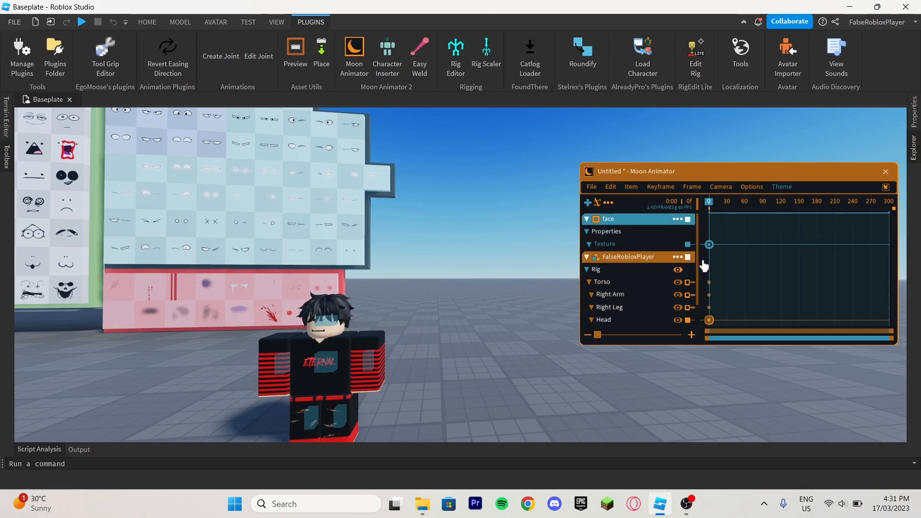
Select the toothy grinning face part on the face pack's Random board and undo its accidental shift.
key("w")
right_click_drag(413, 275, 412, 275)
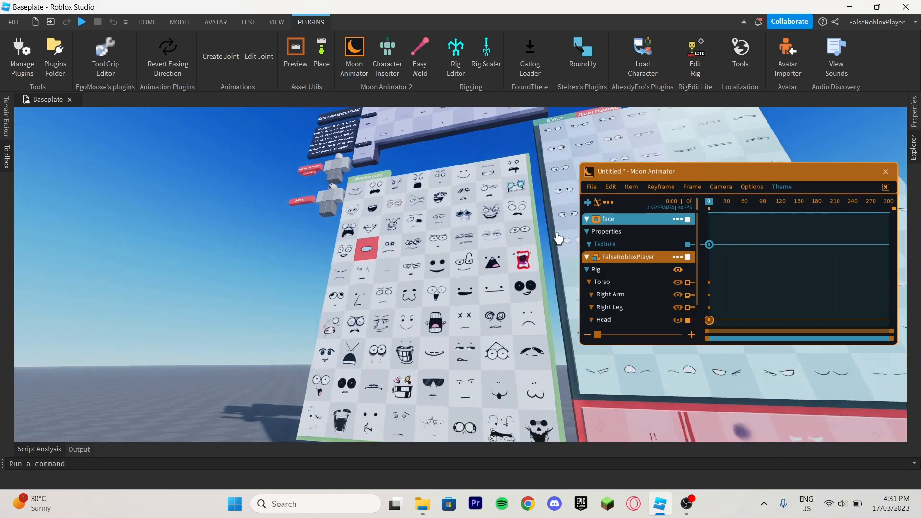
key("s")
left_click(913, 153)
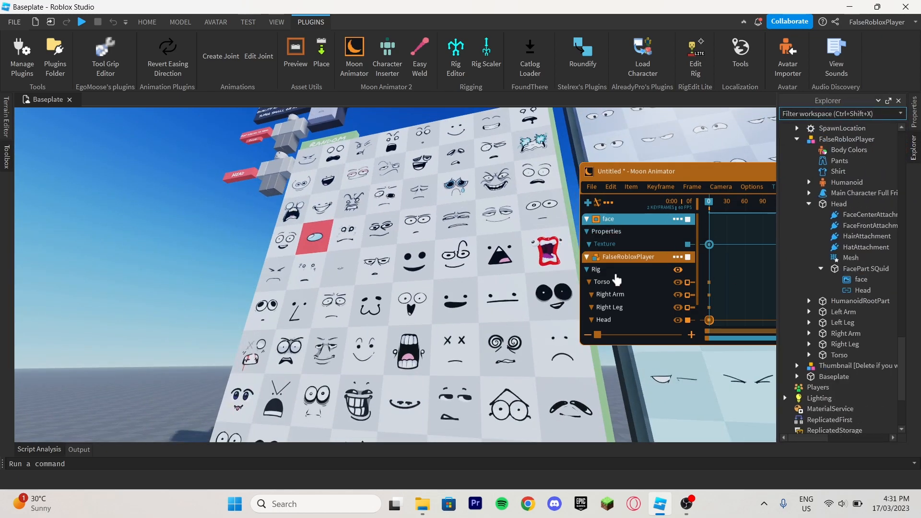
left_click(844, 175)
scroll(300, 374, "up", 5)
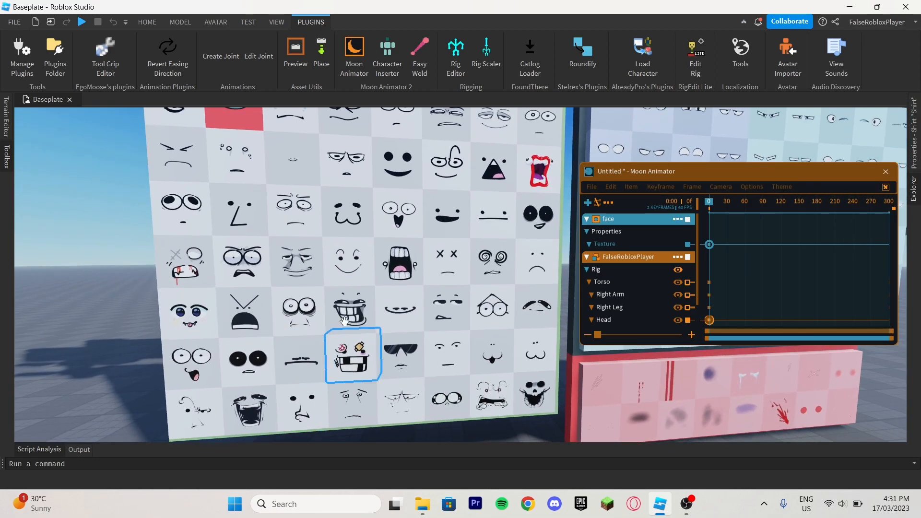
left_click_drag(344, 321, 347, 319)
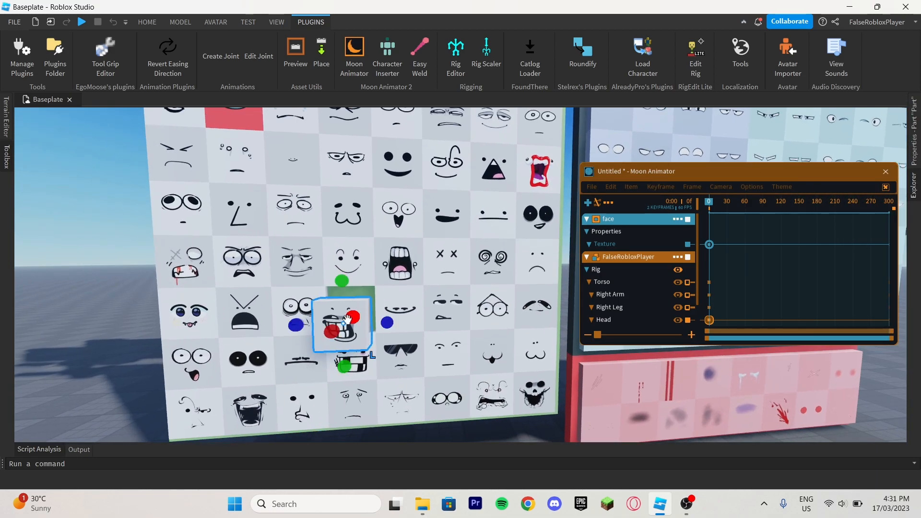
left_click(113, 22)
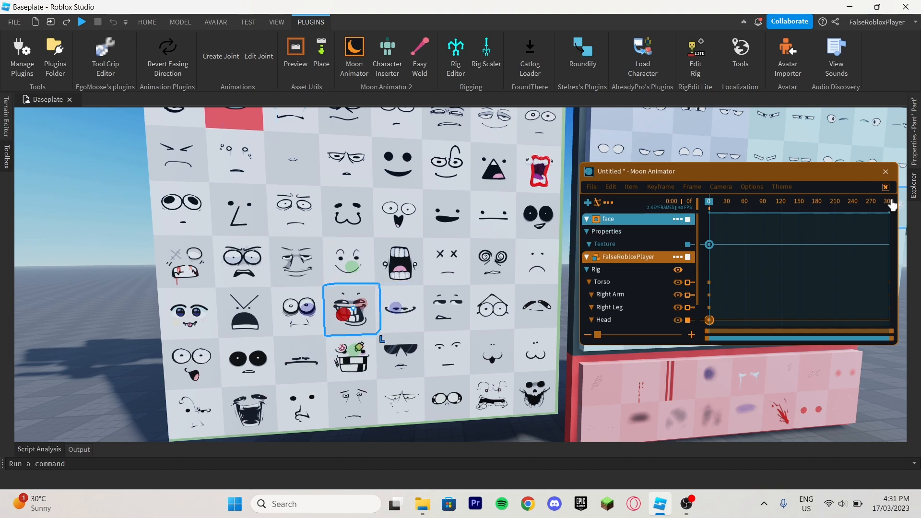
Copy the Texture link of the Decal inside the selected grinning face part.
left_click(914, 182)
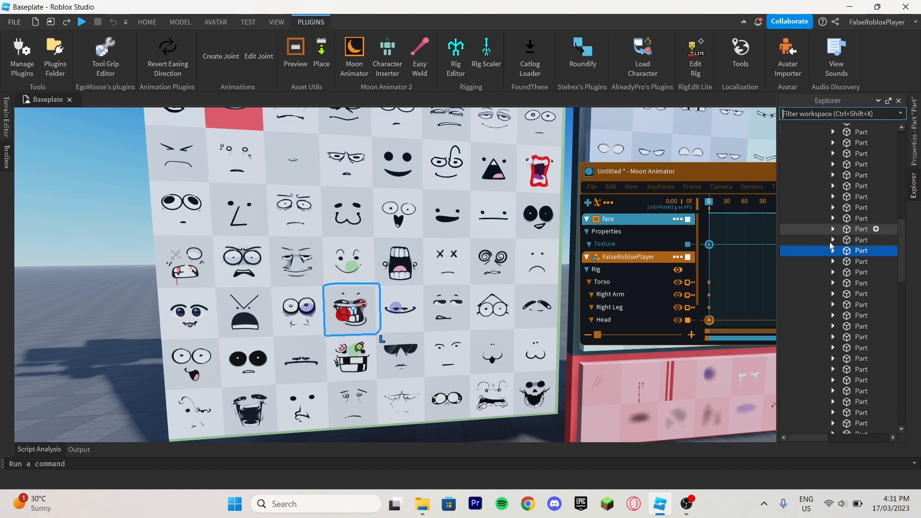
left_click(833, 250)
left_click(855, 262)
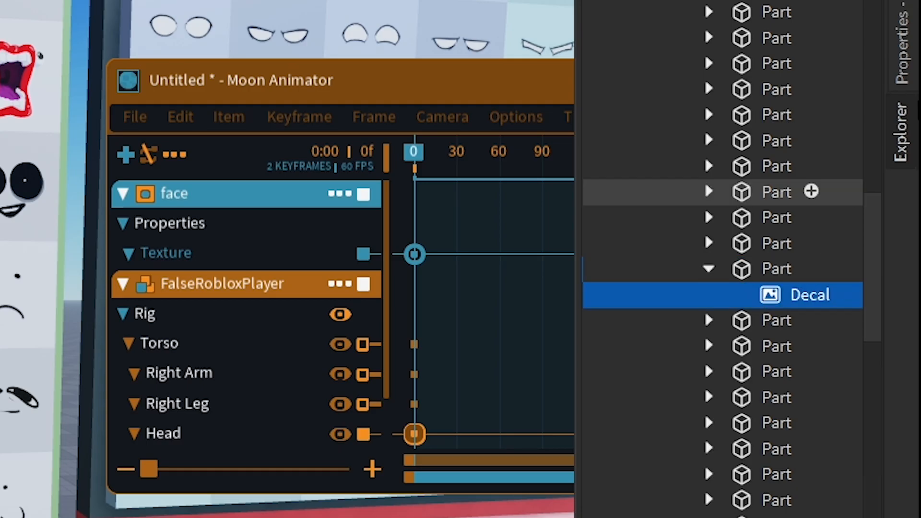
left_click(915, 144)
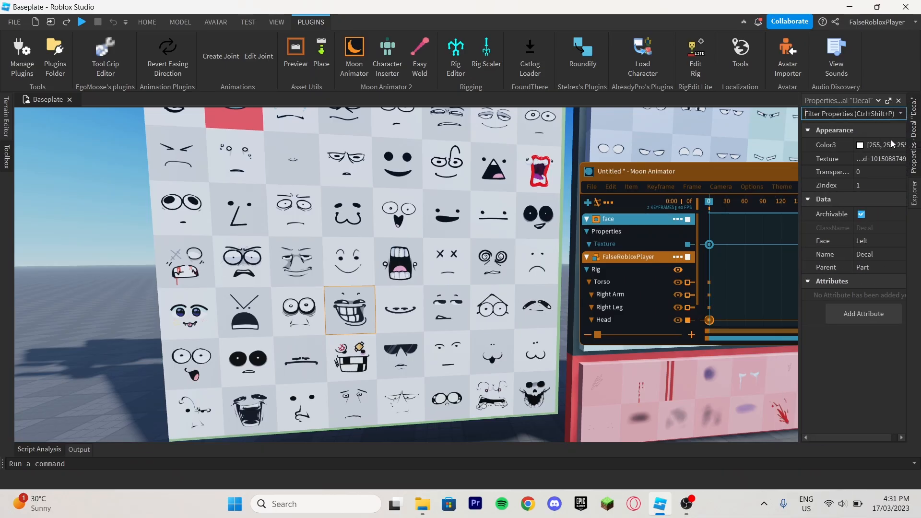
left_click(885, 160)
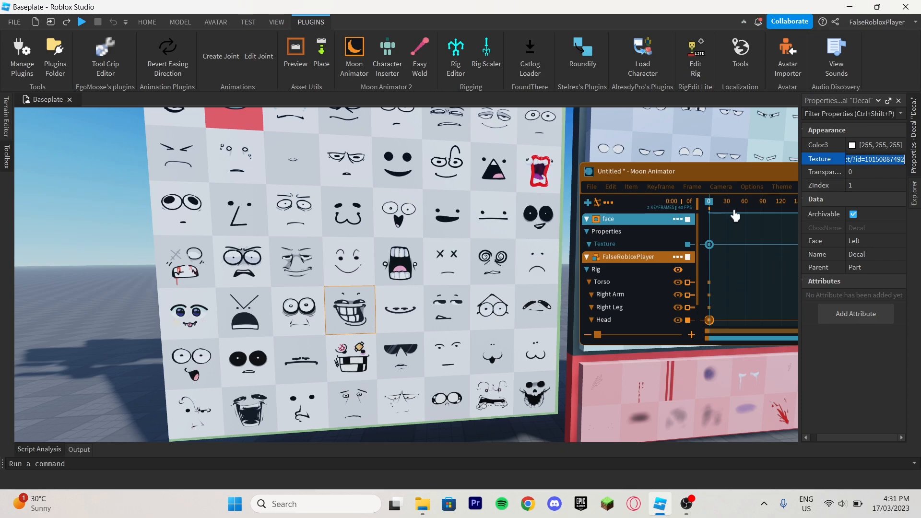
left_click_drag(726, 175, 515, 226)
key("w")
mouse_move(587, 177)
right_mouse_down()
mouse_move(573, 170)
mouse_move(586, 177)
right_mouse_up()
key("w")
key("d")
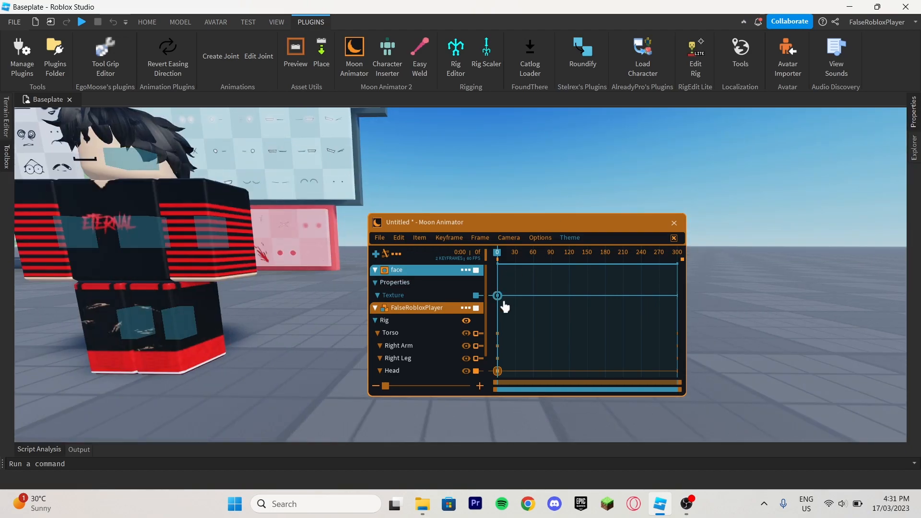
key("s")
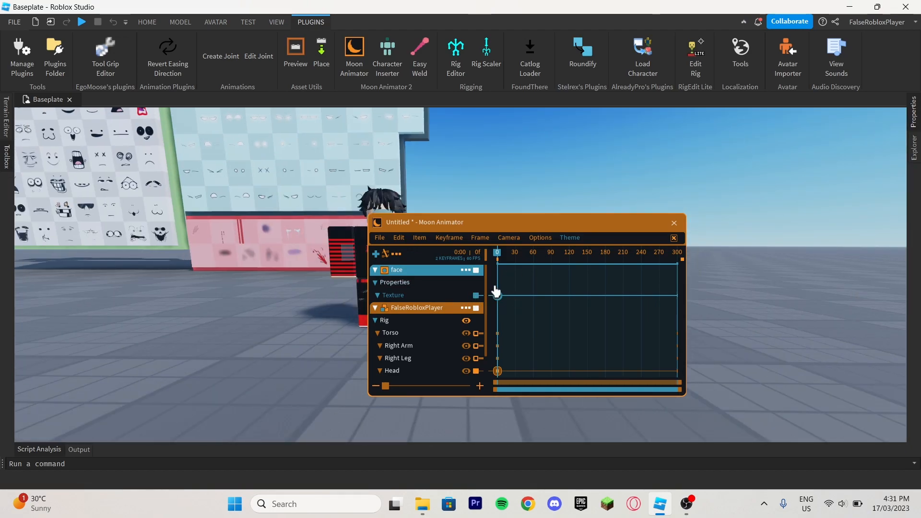
double_click(496, 294)
left_click_drag(576, 334, 512, 332)
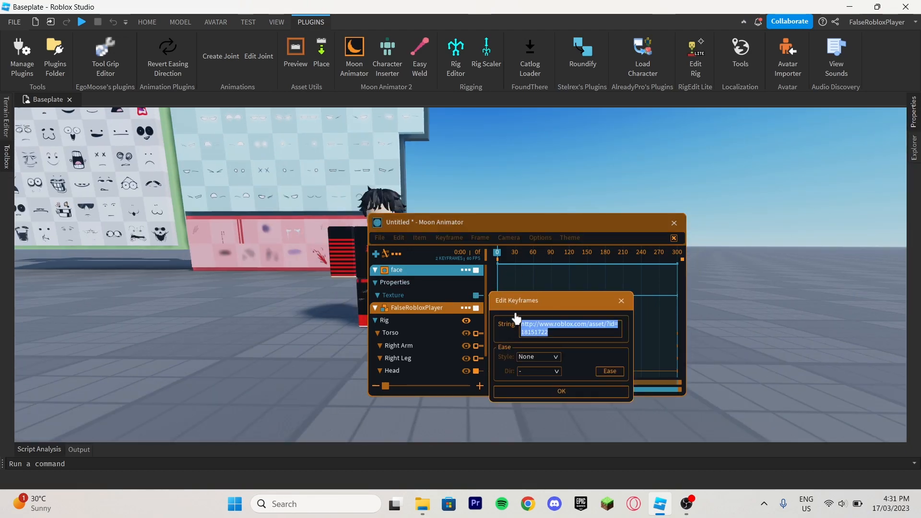
key("BackSpace")
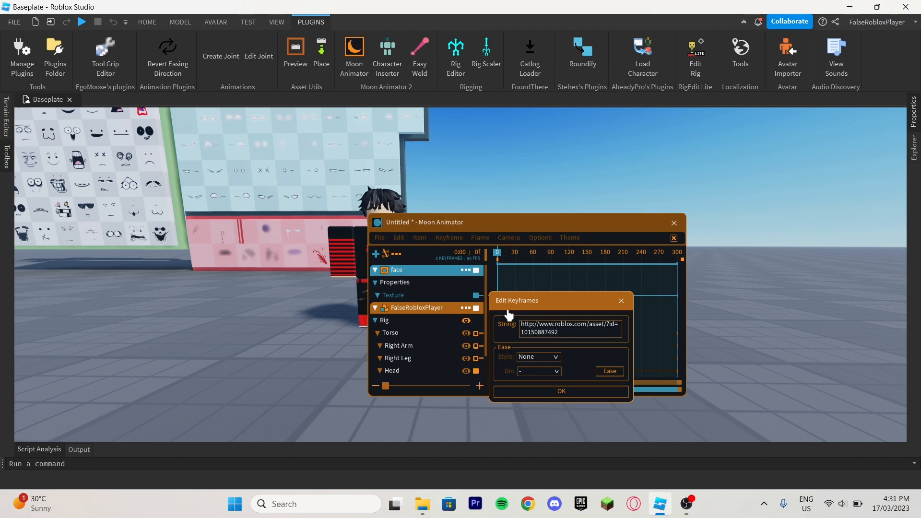
left_click(606, 393)
Bring the character's face into view and move the animation's current frame to 165.
left_click_drag(474, 225, 583, 203)
right_click_drag(478, 145, 477, 145)
scroll(477, 144, "up", 3)
scroll(477, 145, "down", 2)
left_click_drag(617, 244, 707, 249)
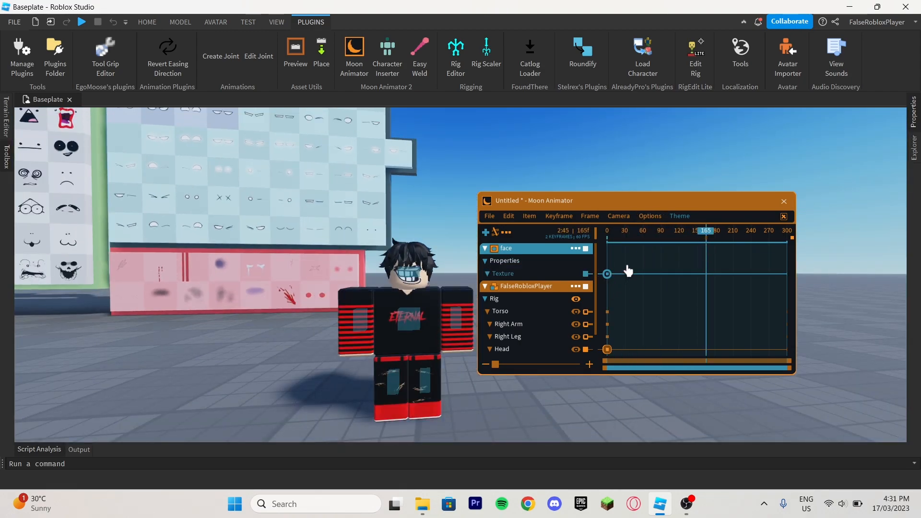
key("7")
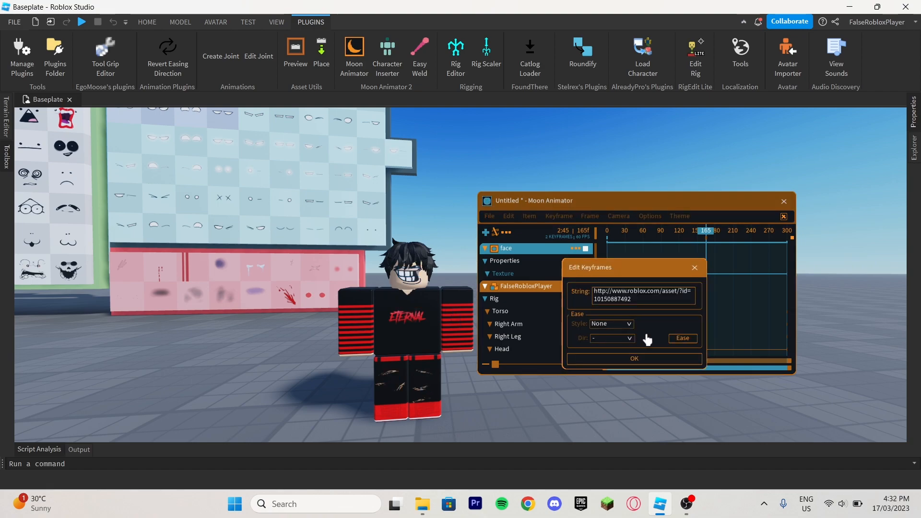
left_click(629, 360)
key("7")
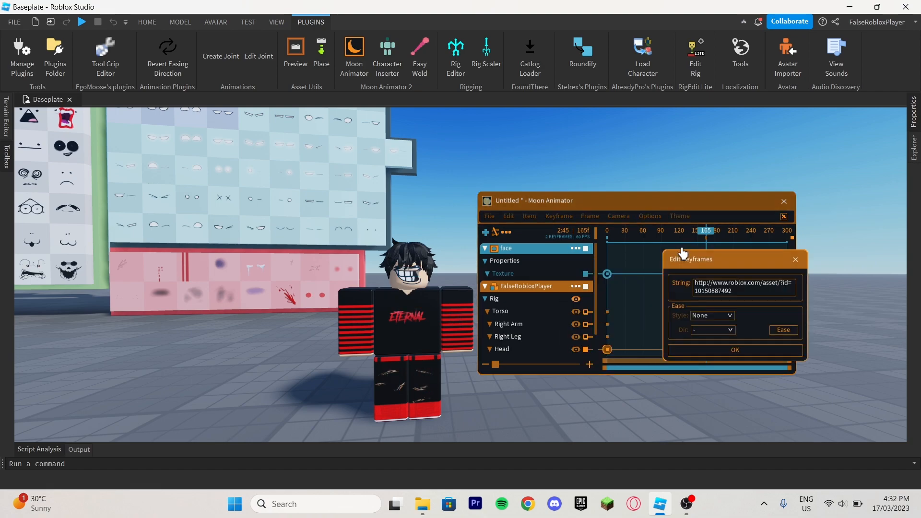
left_click(798, 262)
Add a keyframe to the face's Texture track at frame 165.
key("equal")
Copy the Texture link of the Decal inside the face part with the curved closed smile in the face pack.
right_click_drag(385, 244, 917, 264)
key("w")
mouse_move(915, 156)
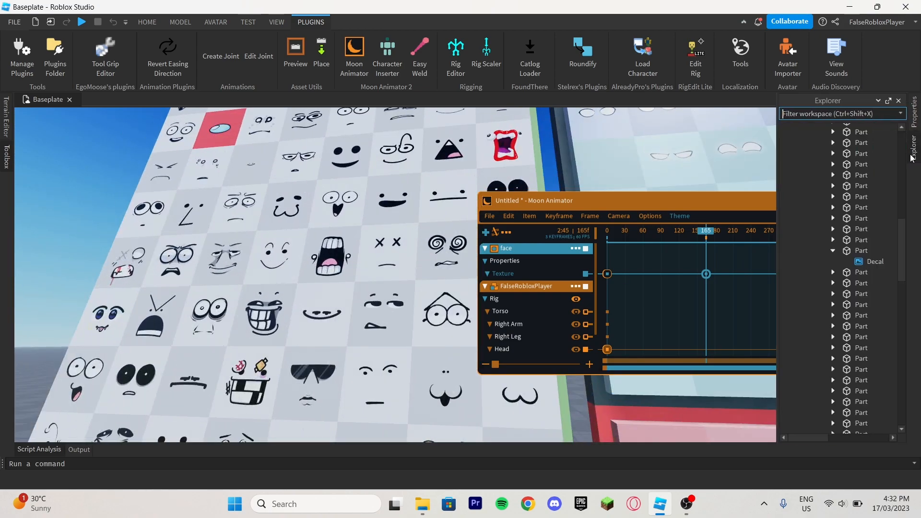
left_click(875, 165)
right_click_drag(358, 297, 360, 307)
left_click(345, 308)
mouse_move(911, 195)
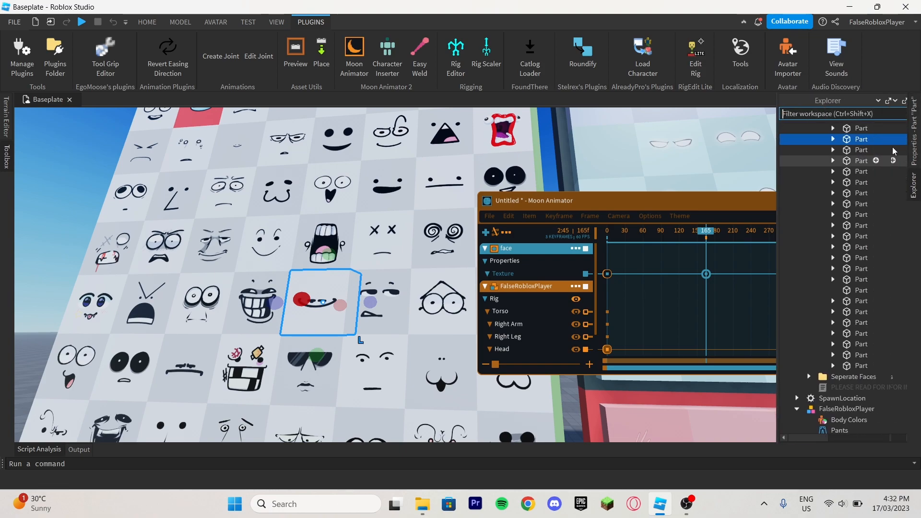
left_click(833, 139)
left_click(871, 151)
mouse_move(916, 150)
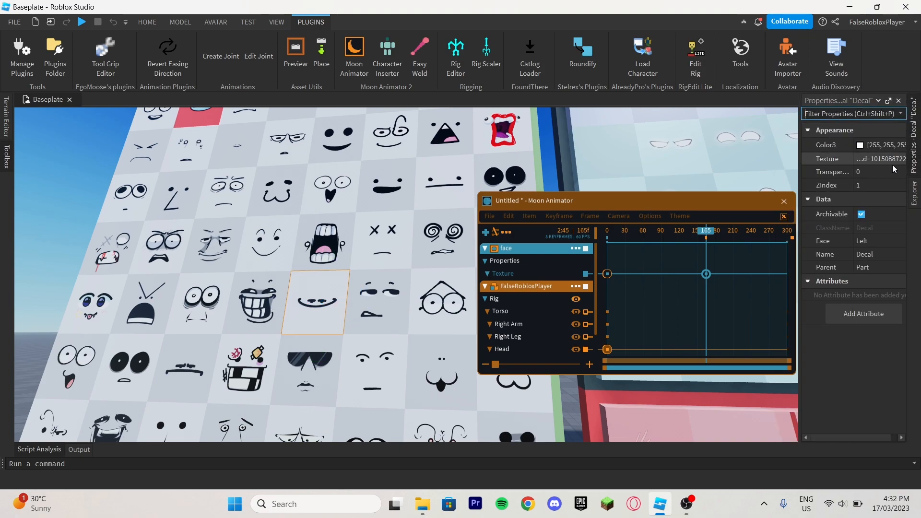
left_click(882, 160)
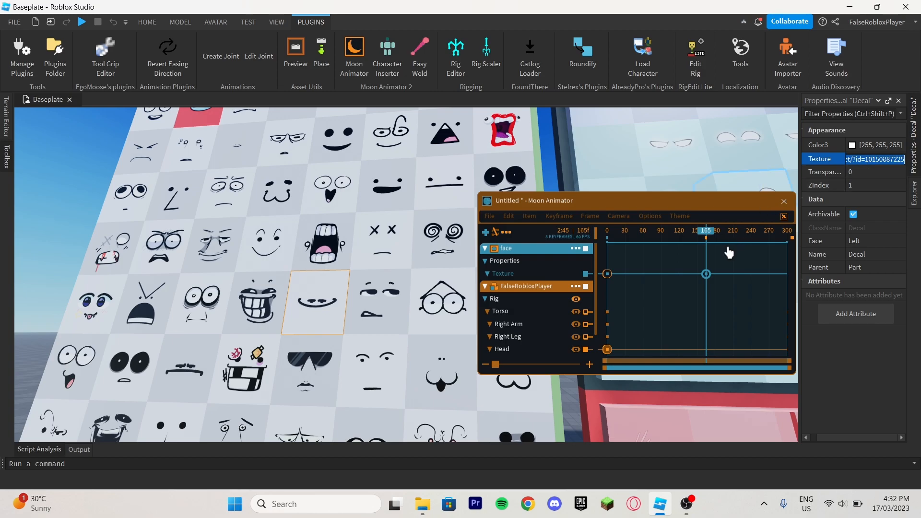
right_click_drag(698, 212, 695, 209)
key("d")
key("7")
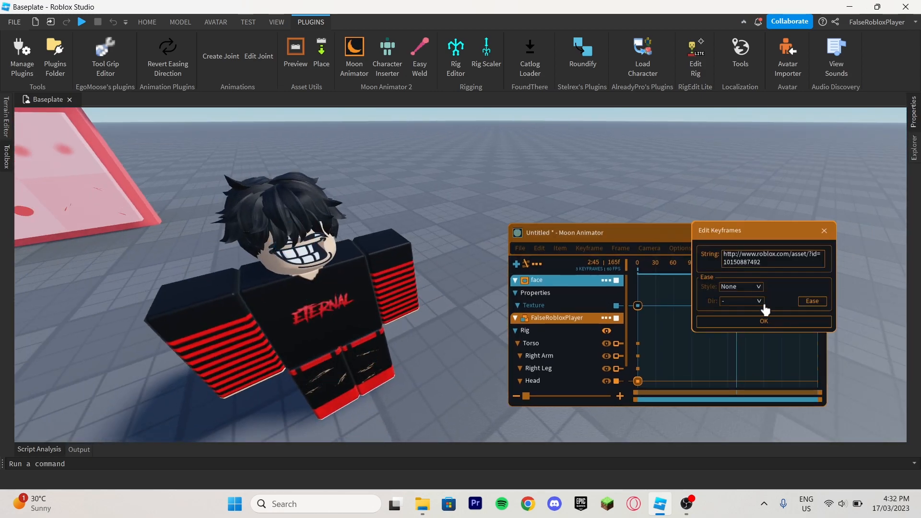
key("ctrl+a")
key("BackSpace")
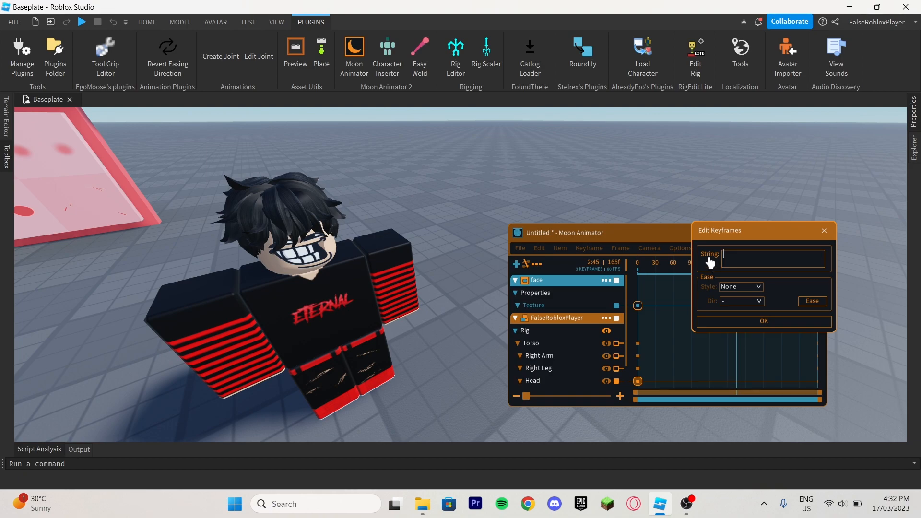
left_click(767, 322)
Play the face animation and examine the character's face, keeping the Moon Animator window clear of the view.
left_click(616, 265)
key("s")
right_click_drag(563, 183, 533, 177)
key("w")
key("space")
key("w")
key("d")
key("s")
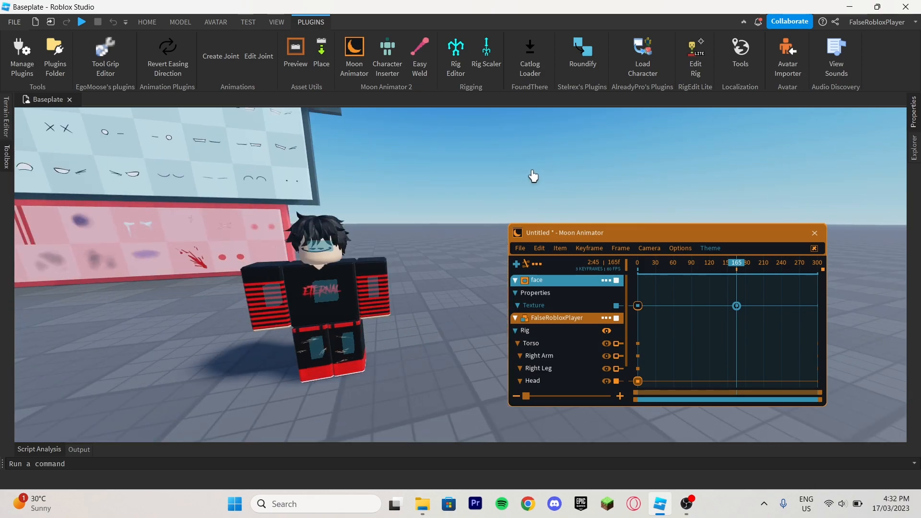
left_click_drag(566, 239, 499, 190)
key("a")
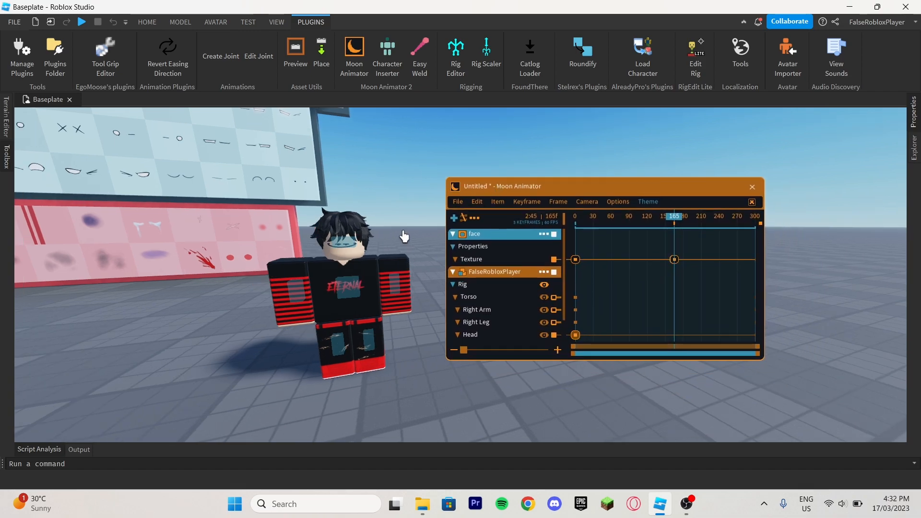
right_click_drag(403, 237, 395, 237)
key("a")
scroll(403, 237, "up", 2)
scroll(403, 237, "down", 2)
Return the animation to frame 0 and delete the Head keyframe there.
left_click_drag(613, 218, 575, 218)
scroll(500, 243, "down", 2)
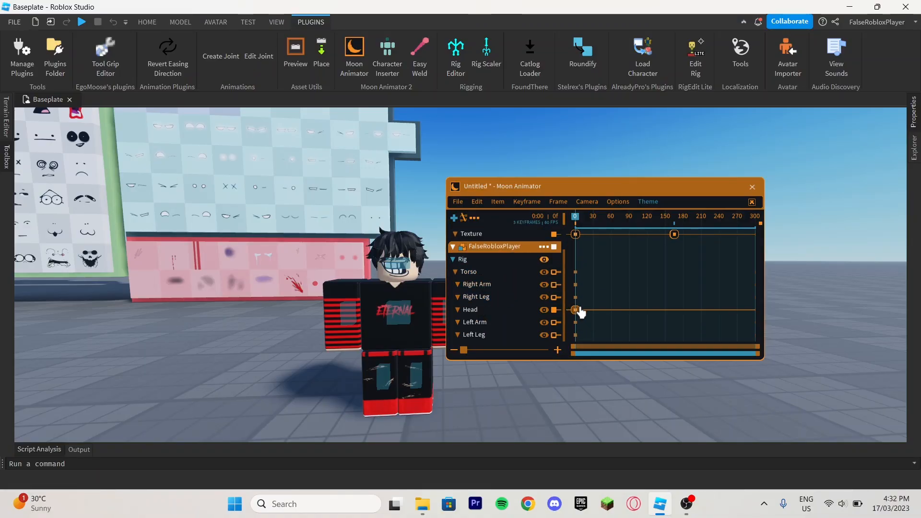
left_click(576, 310)
key("Delete")
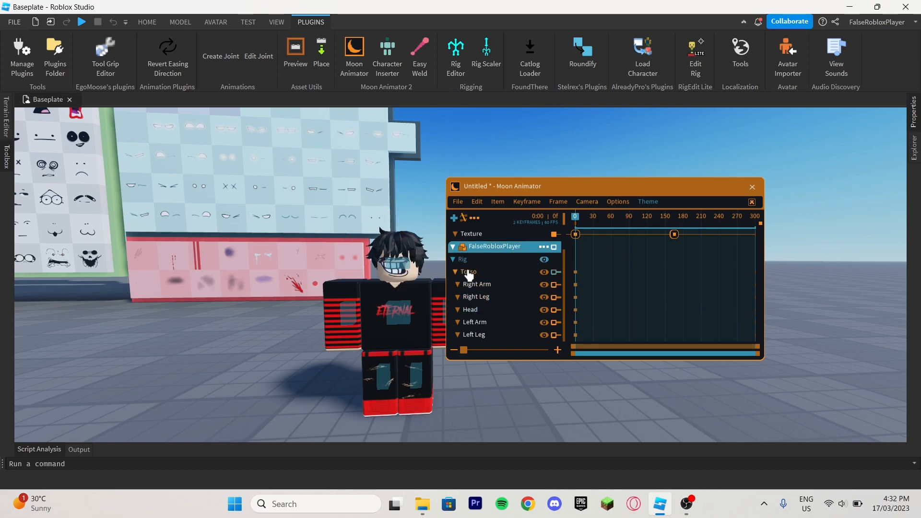
Select the character's Right Arm and add a keyframe for it at frame 0.
left_click(484, 289)
key("a")
right_click_drag(368, 320, 373, 322)
key("equal")
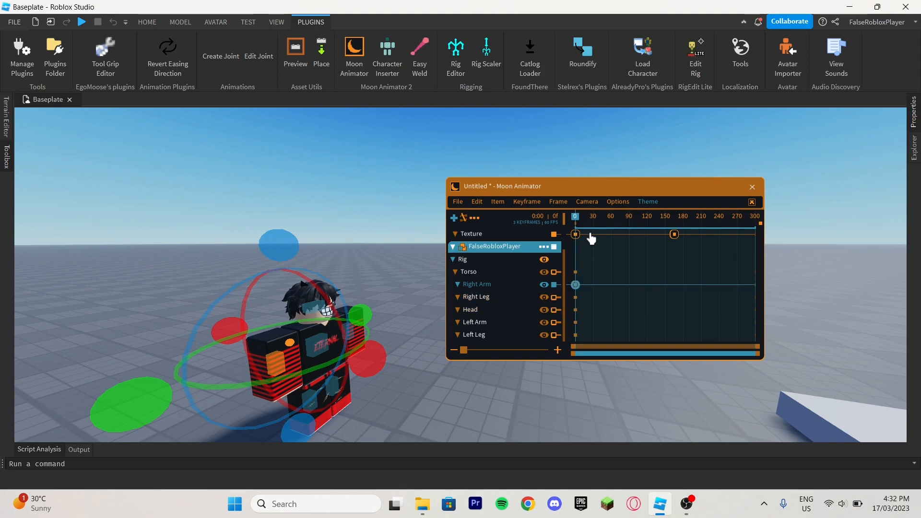
Rotate the Right Arm forward to about shoulder height at frame 119.
left_click_drag(629, 217, 646, 221)
left_click_drag(366, 368, 285, 261)
right_click_drag(406, 237, 403, 237)
right_click_drag(347, 272, 350, 270)
Apply Cubic InOut easing to the Right Arm's keyframes and play the animation from frame 0.
left_click_drag(571, 277, 676, 298)
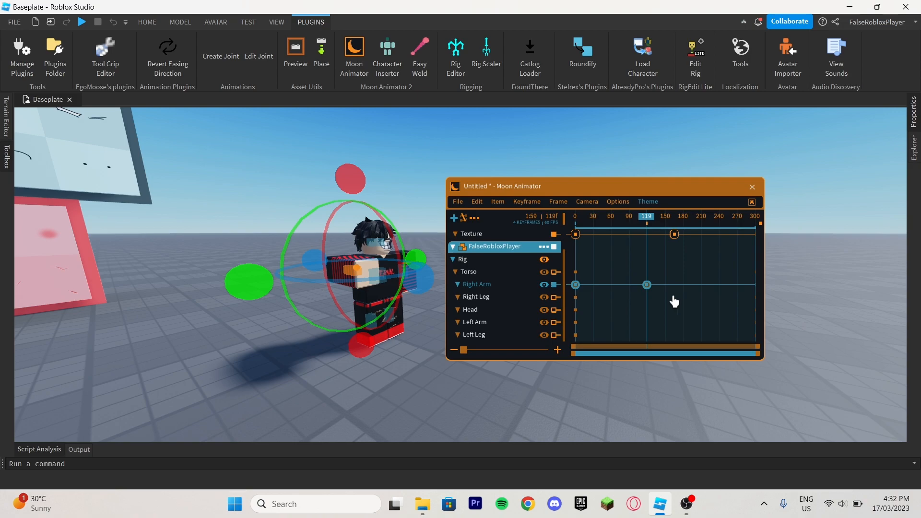
right_click(674, 301)
left_click(774, 411)
left_click(726, 255)
left_click(692, 309)
left_click(766, 431)
left_click_drag(613, 219, 575, 218)
right_click_drag(294, 231, 301, 229)
key("space")
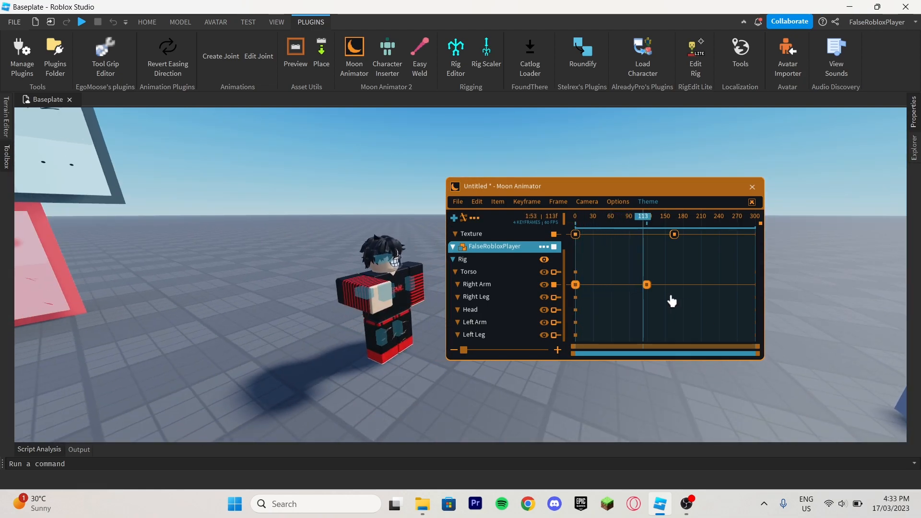
Move the second keyframes of the Right Arm and the face's Texture track to frame 60, replaying to check the timing.
left_click_drag(647, 284, 603, 285)
left_click_drag(597, 217, 574, 218)
key("space")
left_click_drag(603, 287, 618, 291)
left_click_drag(671, 235, 549, 224)
key("space")
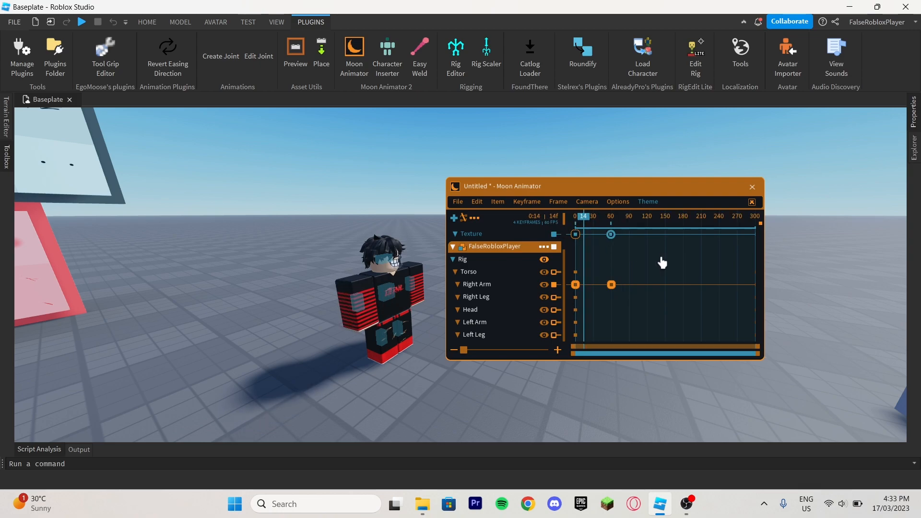
Set the Right Arm's frame 0 keyframe to Back easing, direction Out, with an overshoot of 0.9, and replay the animation.
left_click(577, 286)
double_click(576, 286)
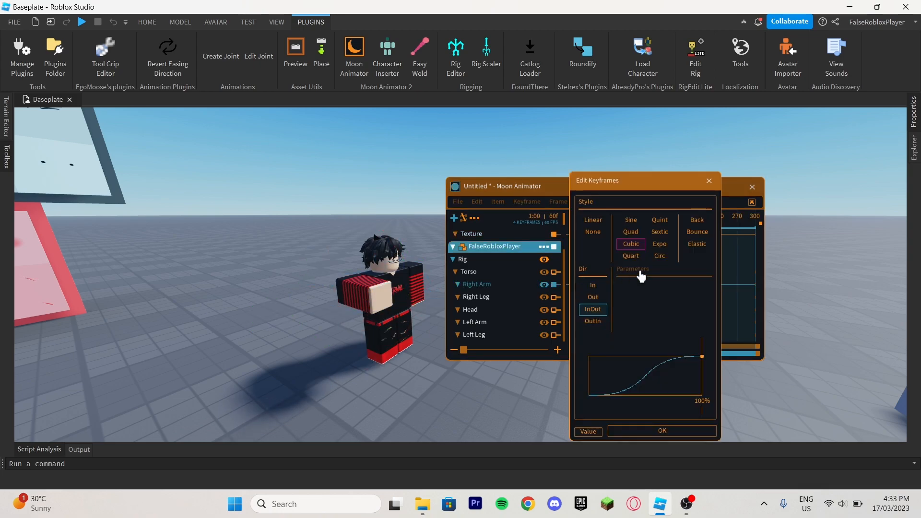
left_click(696, 220)
left_click(594, 298)
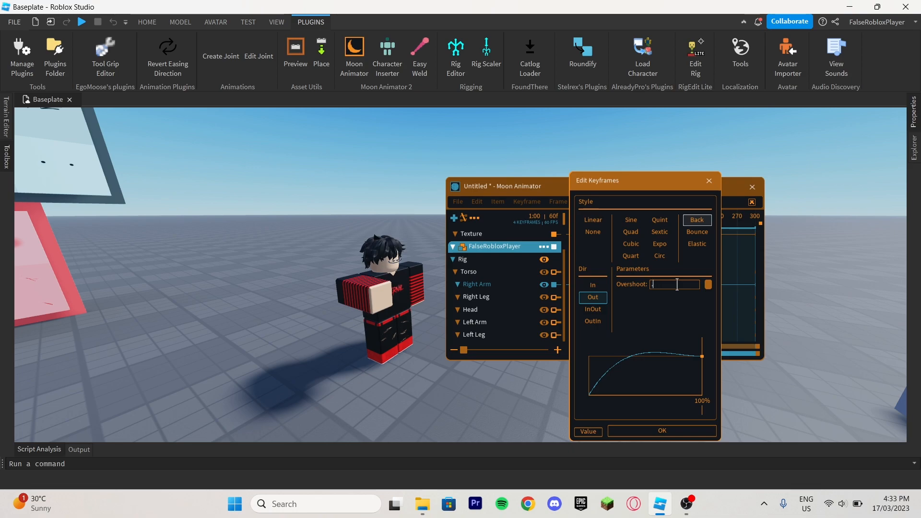
left_click(677, 285)
type(".9")
key("Return")
left_click(571, 220)
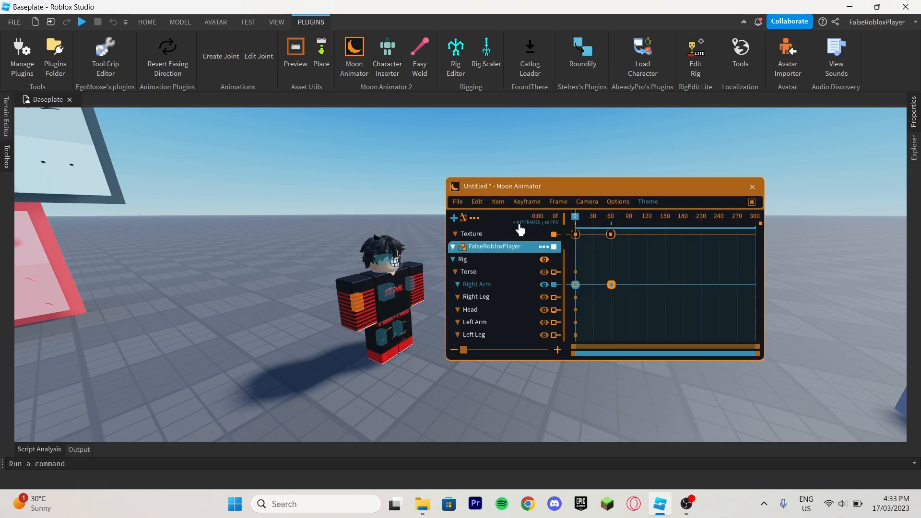
left_click(400, 189)
scroll(401, 188, "up", 3)
right_click_drag(401, 188, 403, 190)
key("space")
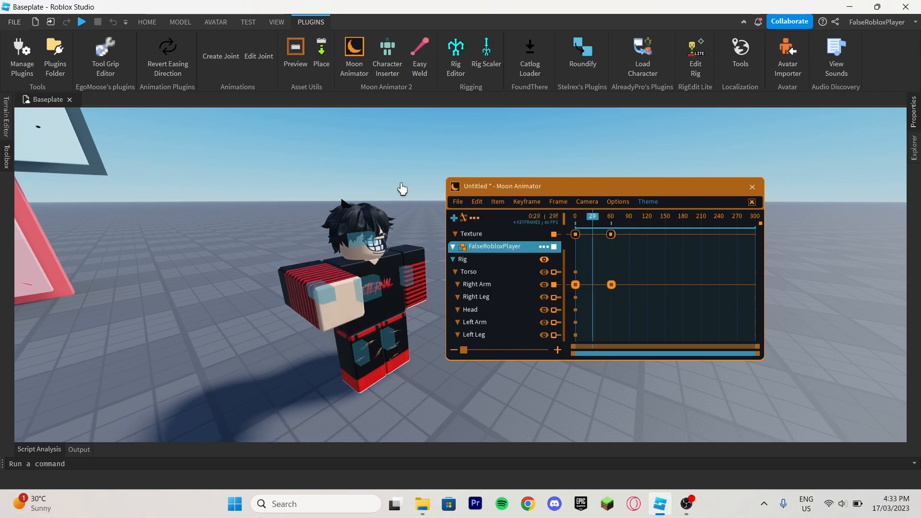
Revise the Back overshoot of the Right Arm's frame 0 keyframe and replay the animation.
left_click(576, 285)
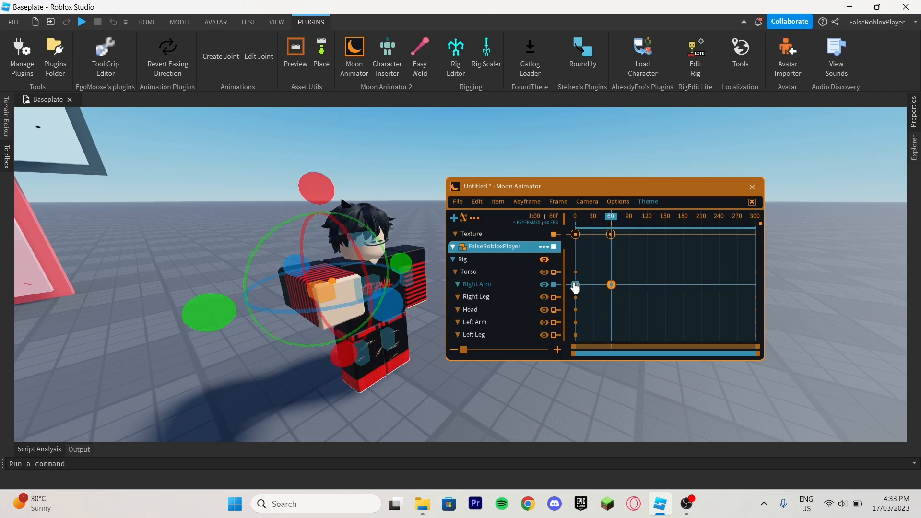
double_click(576, 286)
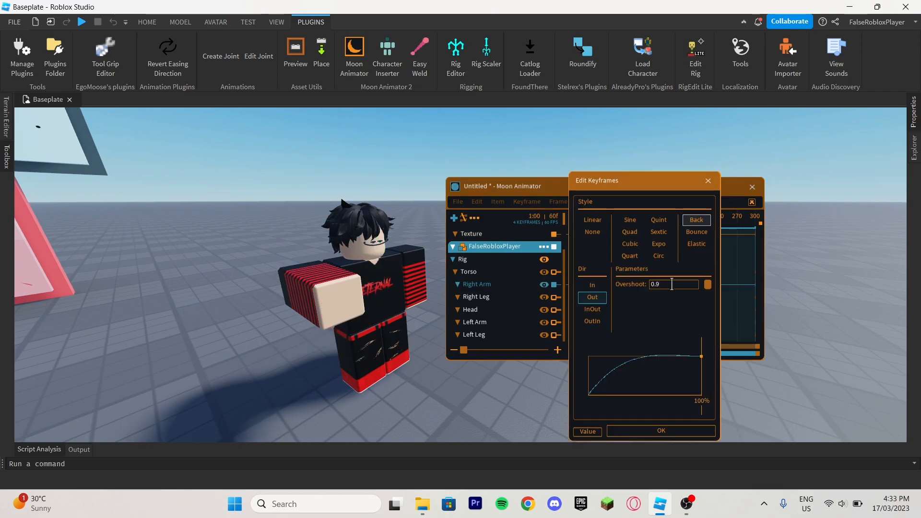
key("Return")
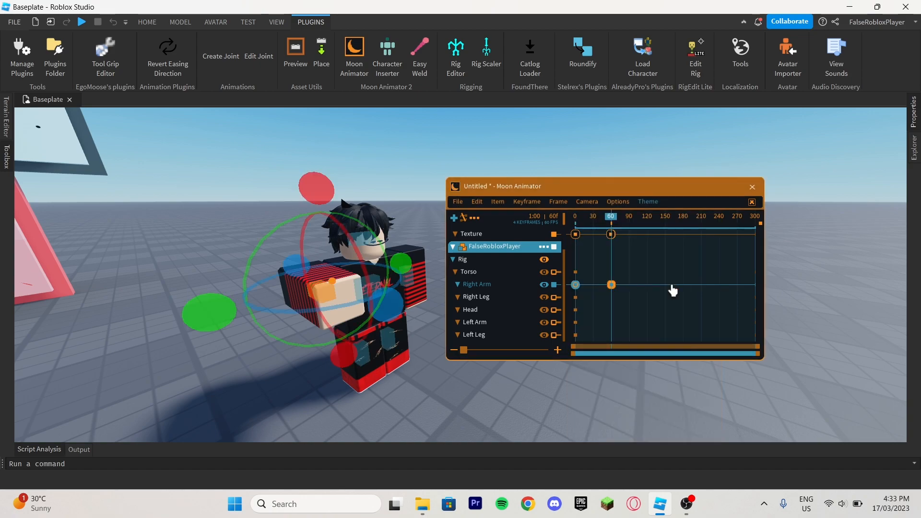
key("space")
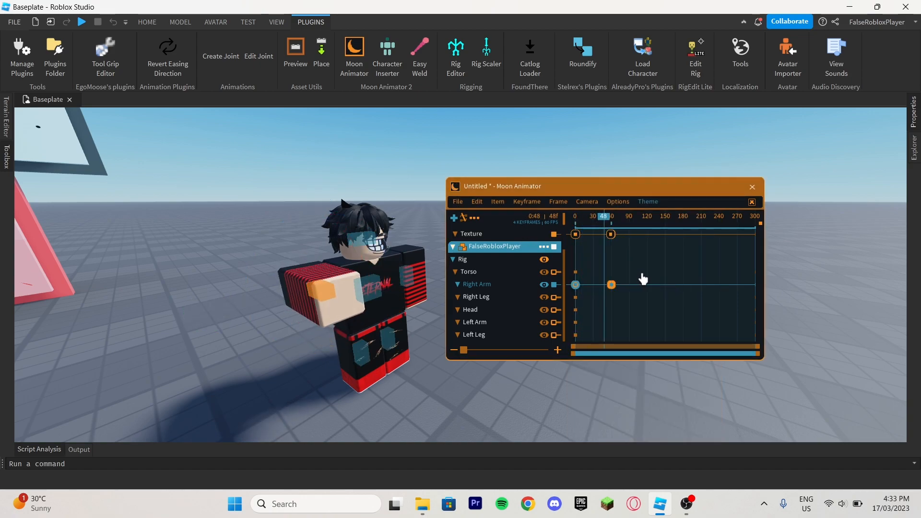
Move the Right Arm's second keyframe to about frame 47 and replay the arm movement from the start.
left_click_drag(615, 288, 598, 290)
left_click_drag(597, 218, 563, 219)
key("space")
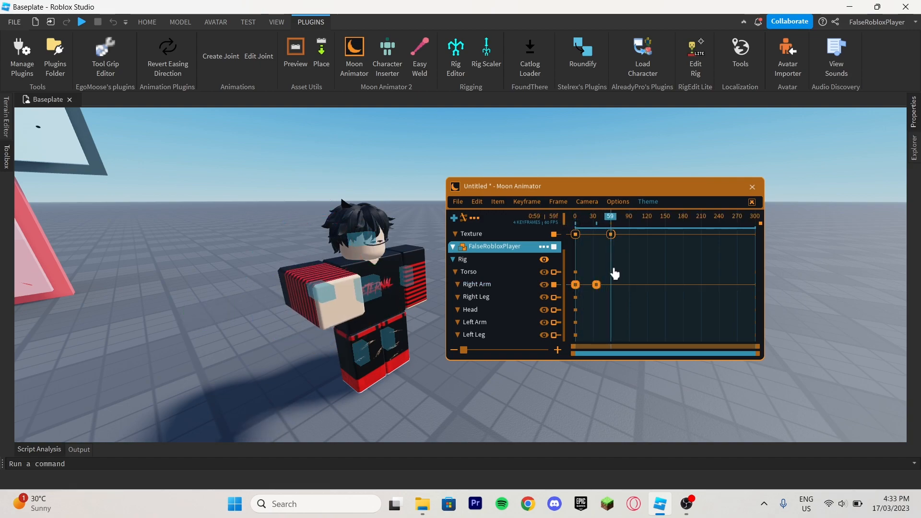
left_click_drag(597, 290, 604, 289)
left_click_drag(581, 219, 568, 220)
key("space")
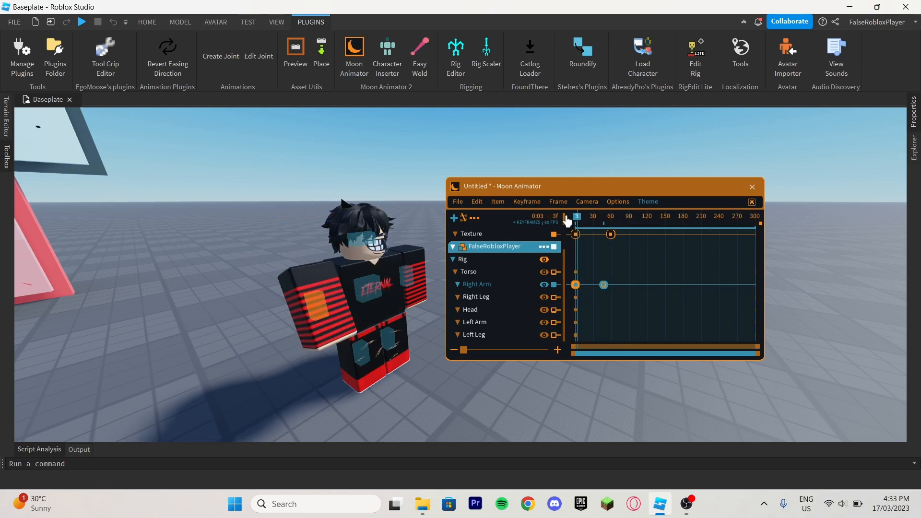
Set the Back Out overshoot of the Right Arm's frame 0 keyframe to 1.1.
right_click_drag(426, 194, 426, 193)
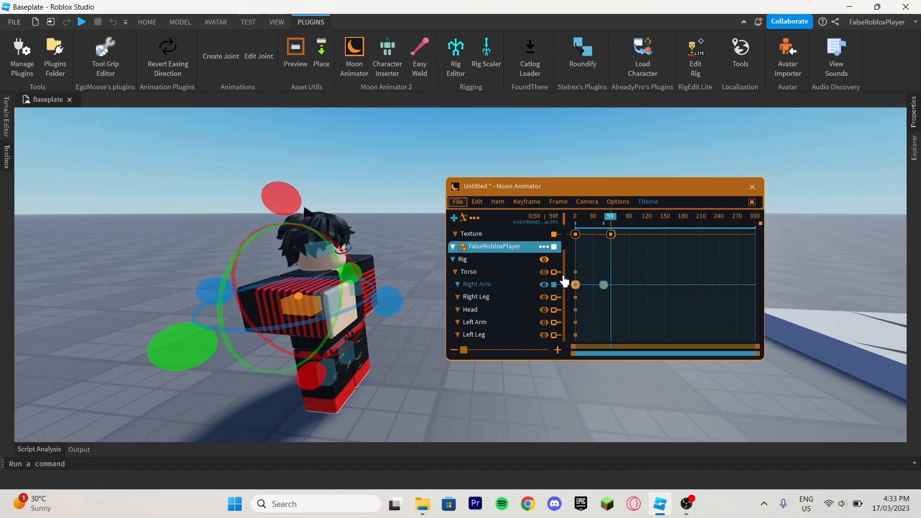
double_click(576, 286)
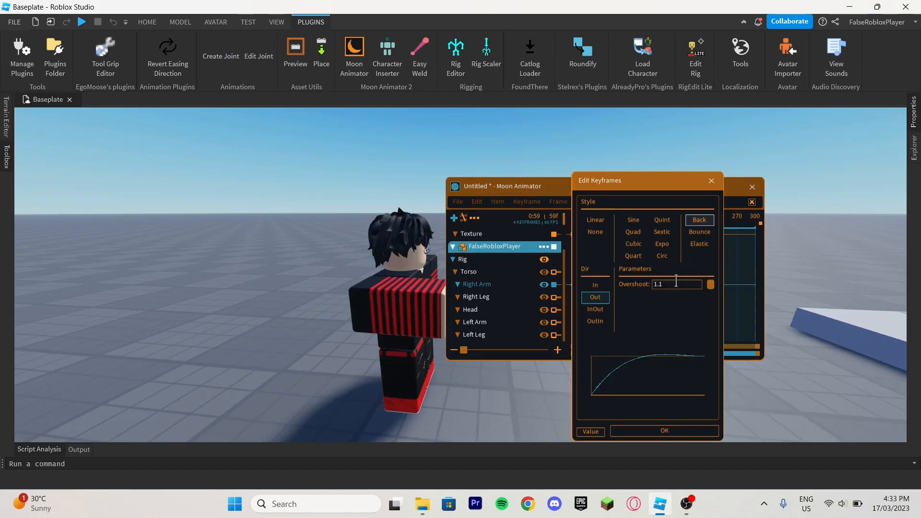
key("Return")
Play the animation from frame 0 and examine the arm movement and the face change from several angles and up close.
left_click_drag(602, 221, 575, 221)
right_click_drag(483, 126, 482, 126)
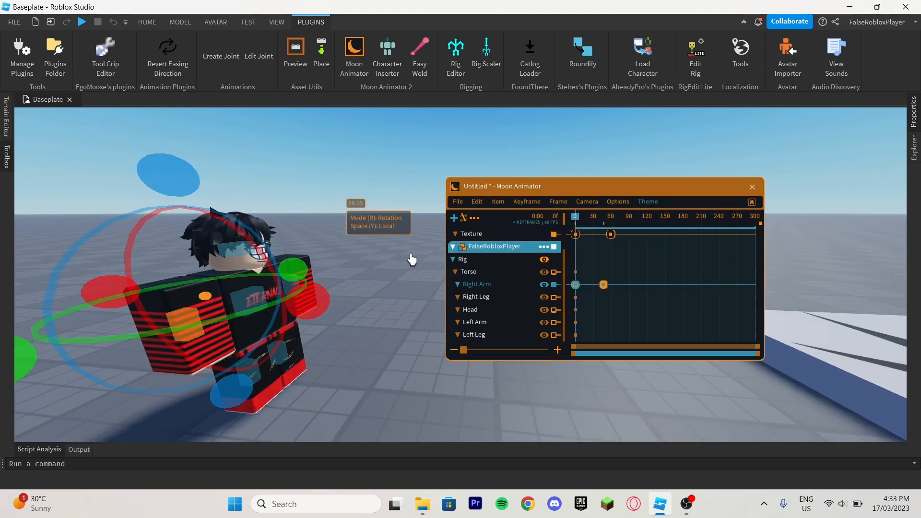
left_click(381, 189)
right_click_drag(381, 189, 381, 190)
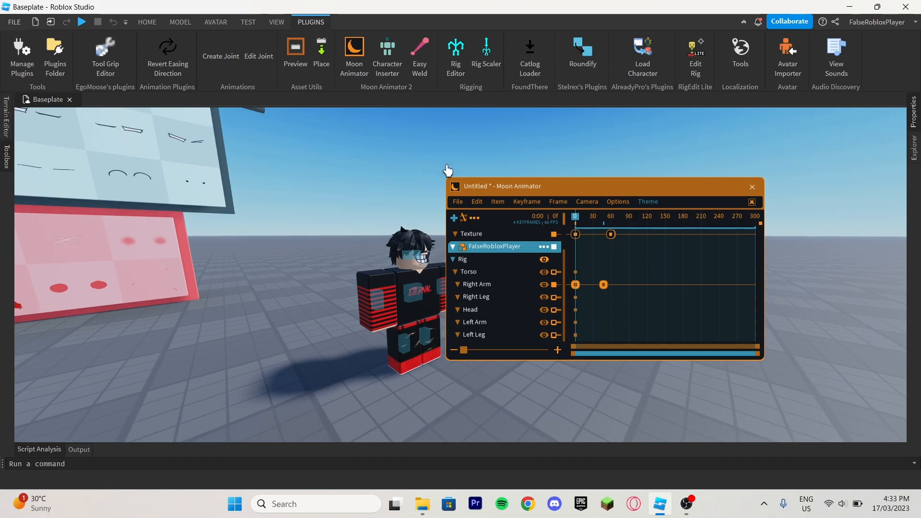
right_click_drag(412, 143, 421, 124)
key("space")
key("space")
key("space")
scroll(327, 204, "down", 3)
scroll(365, 183, "up", 4)
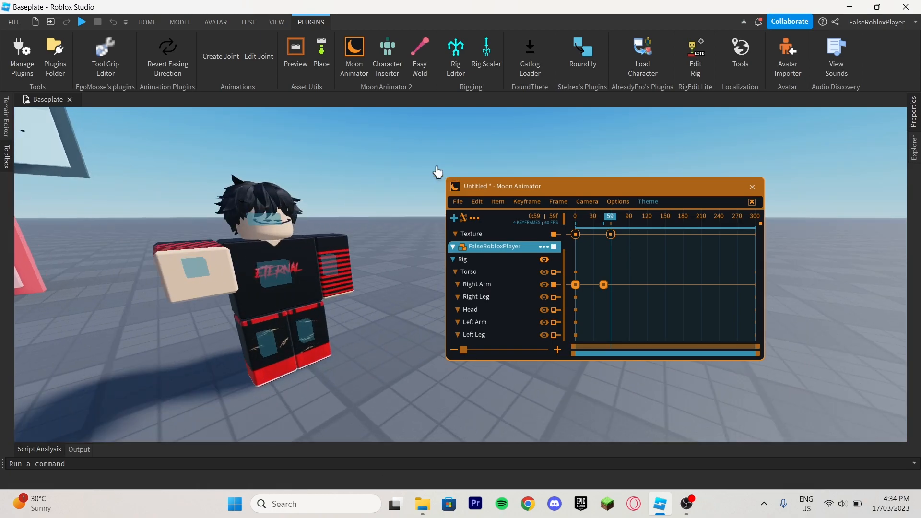
scroll(400, 198, "down", 4)
right_click_drag(400, 197, 400, 197)
scroll(400, 197, "up", 4)
scroll(400, 202, "up", 5)
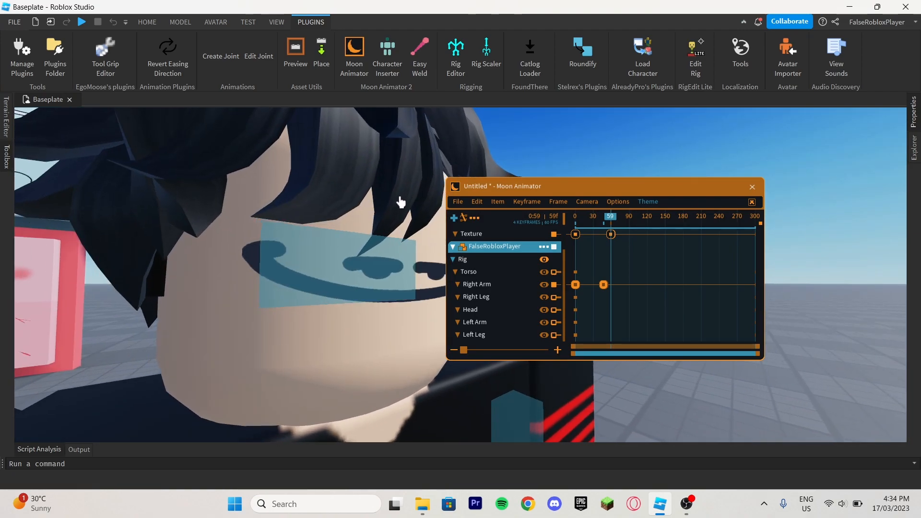